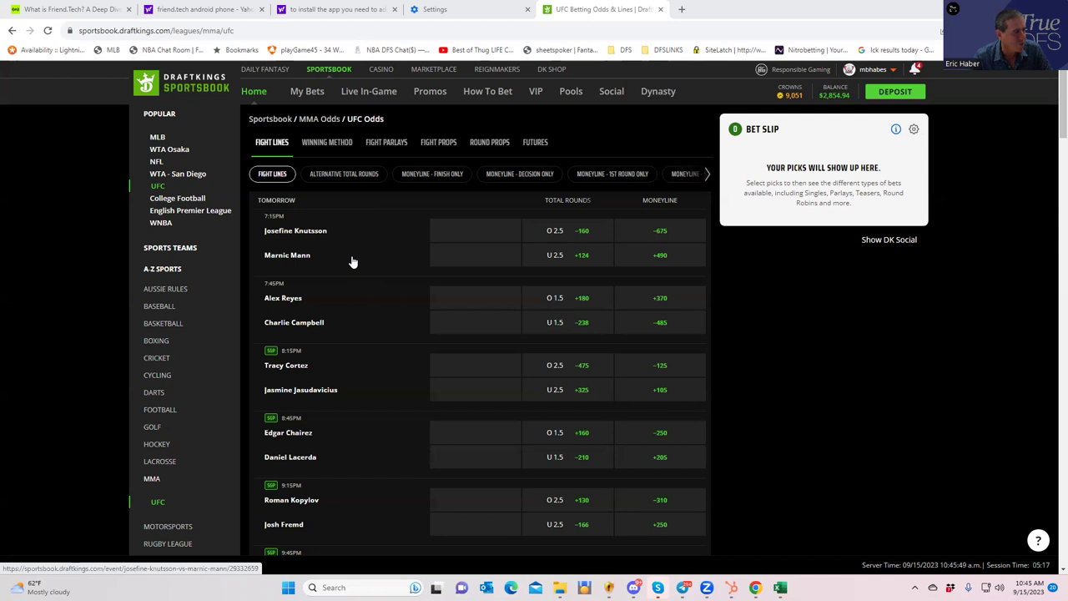
Open the Josefine Knutsson vs Marnic Mann fight and add Marnic Mann's moneyline to the bet slip with a $180 wager.
{"action": "left_click", "coordinate": [294, 234]}
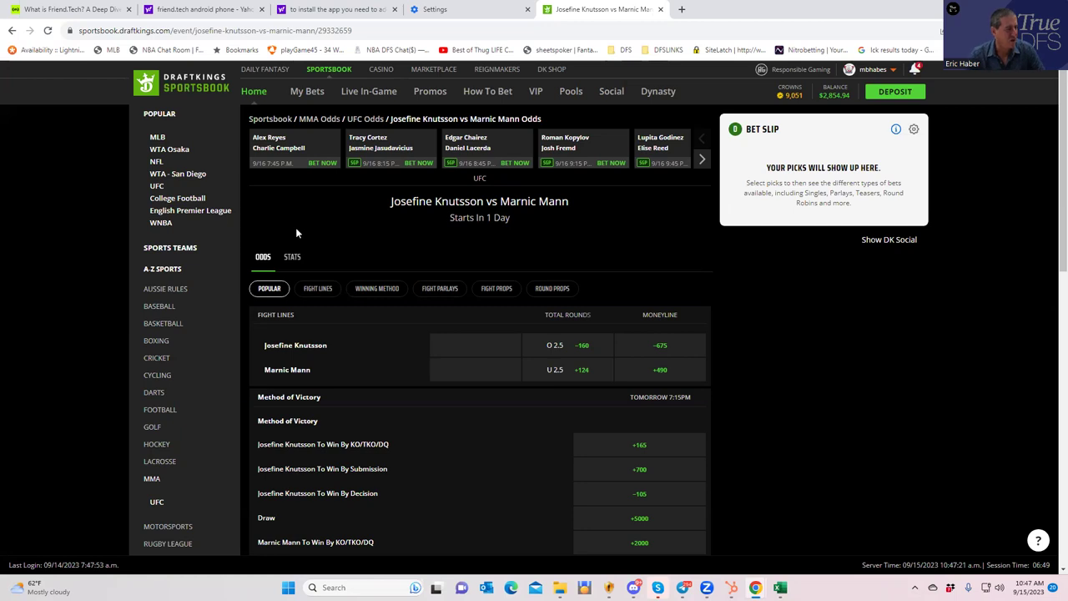
{"action": "left_click", "coordinate": [663, 373]}
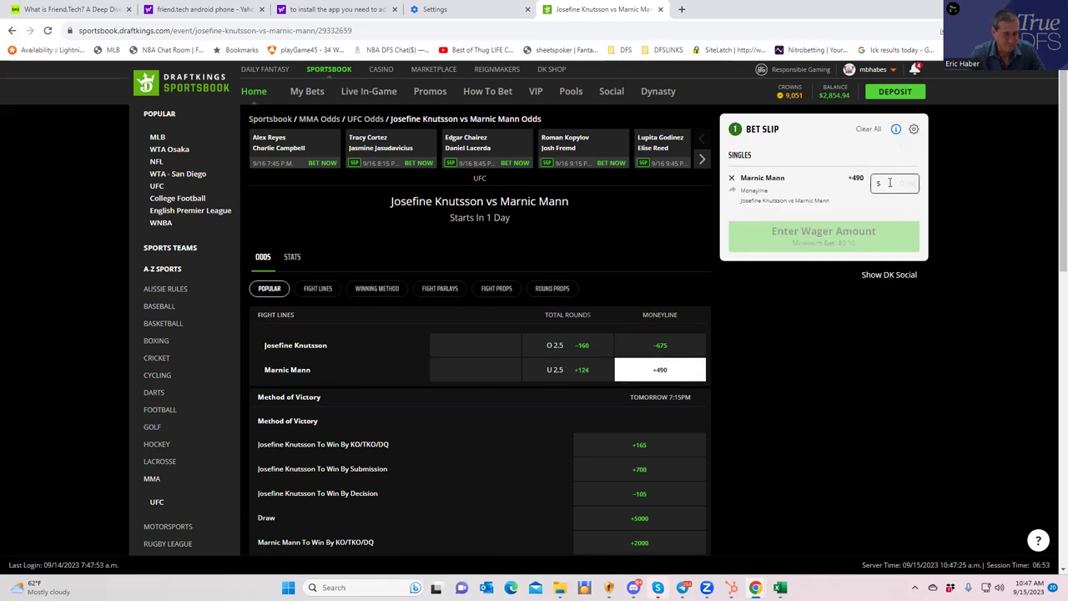
{"action": "type", "text": "180"}
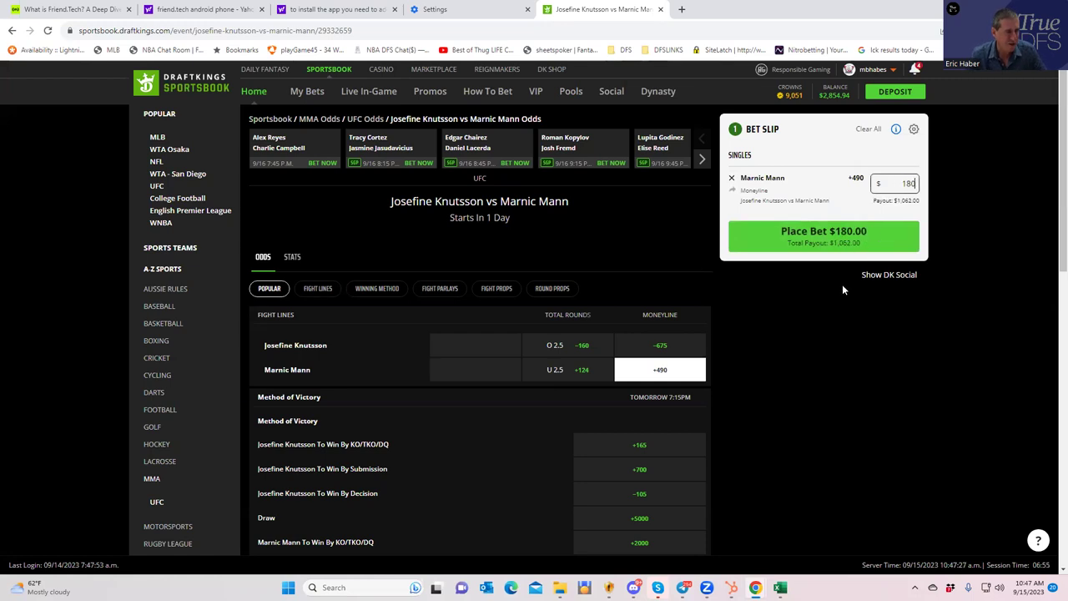
{"action": "left_click", "coordinate": [825, 302]}
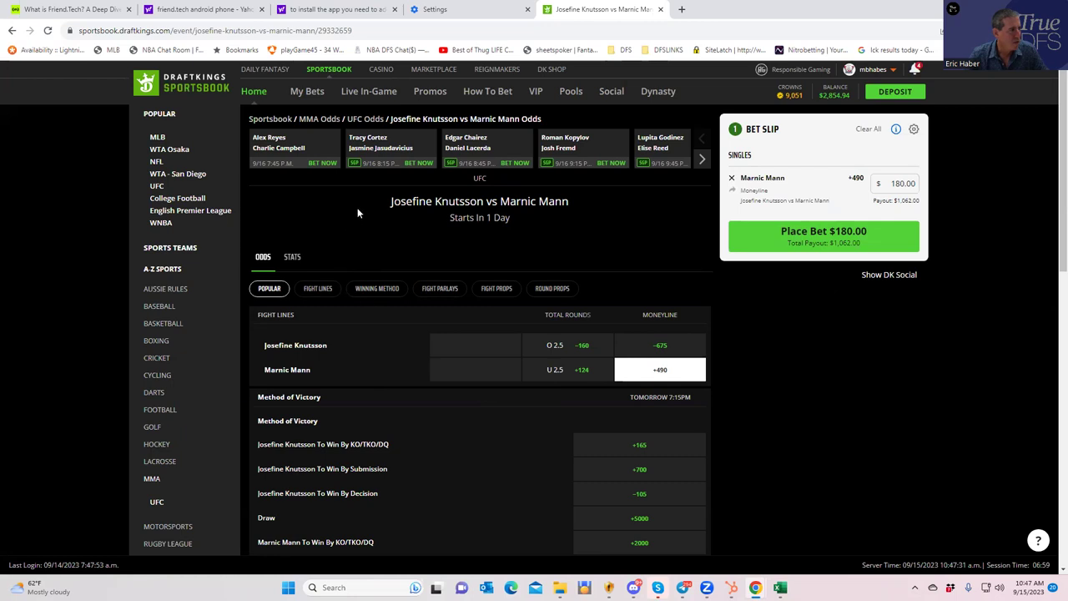
Open the Alex Reyes vs Charlie Campbell fight and bring up the Round of Finish odds in its round props.
{"action": "left_click", "coordinate": [293, 148]}
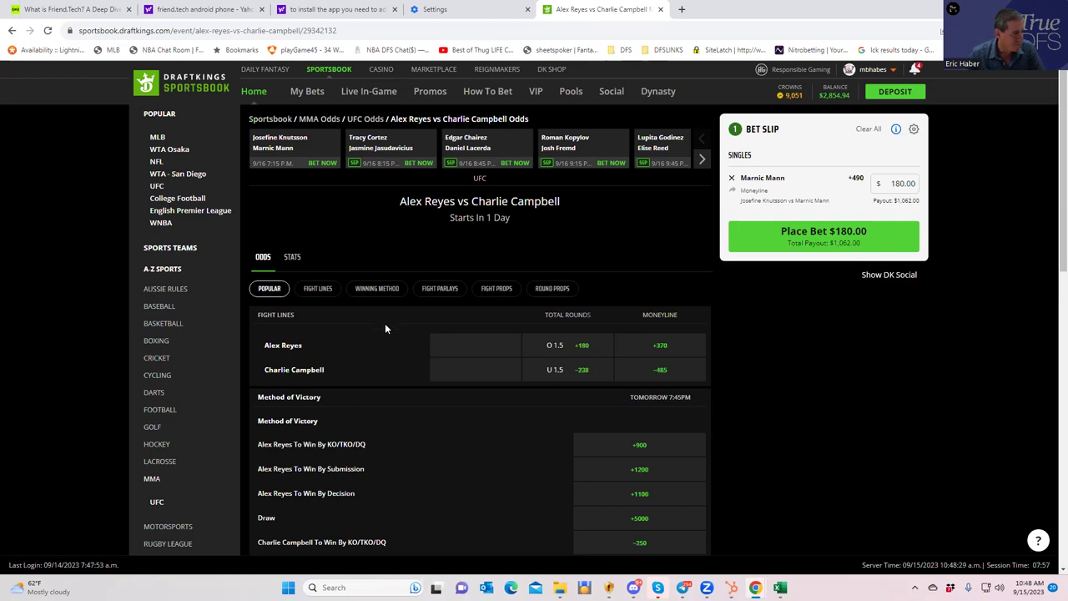
{"action": "scroll", "coordinate": [396, 484], "scroll_direction": "down", "scroll_amount": 2}
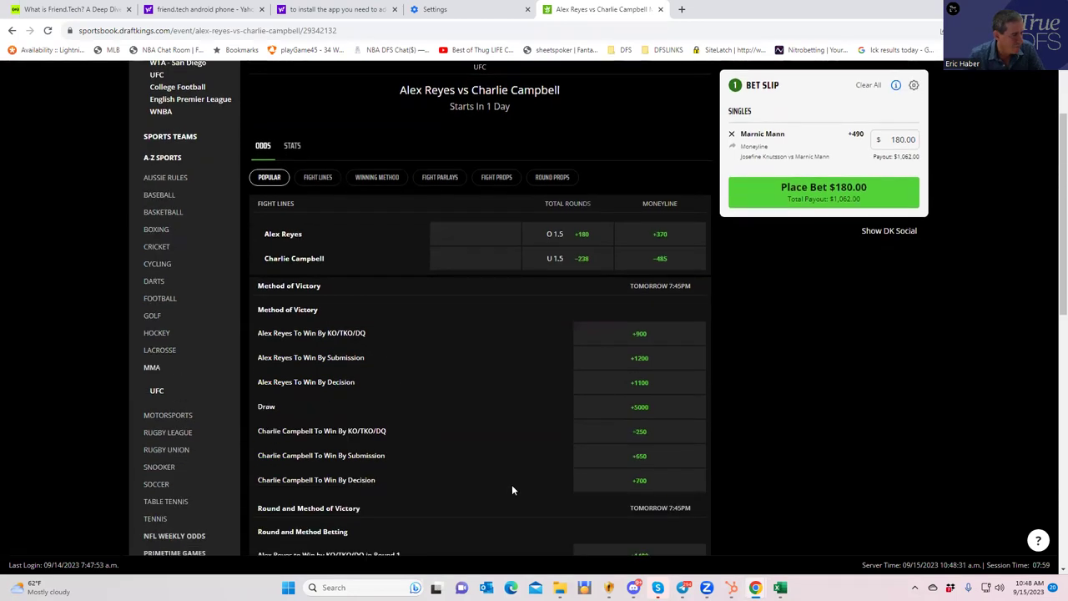
{"action": "scroll", "coordinate": [639, 484], "scroll_direction": "up", "scroll_amount": 2}
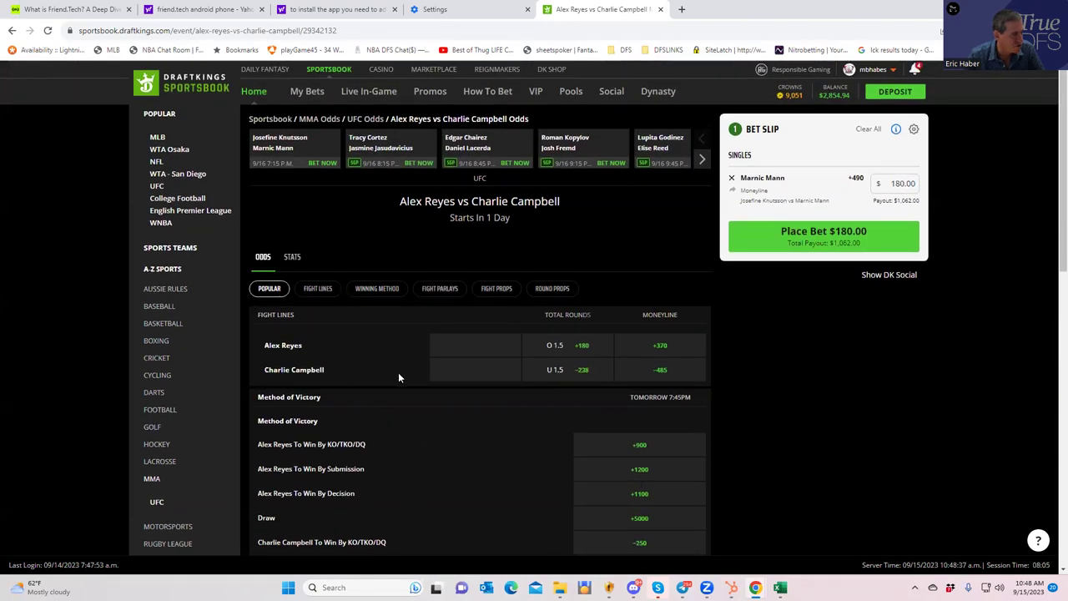
{"action": "left_click", "coordinate": [552, 287]}
{"action": "scroll", "coordinate": [542, 428], "scroll_direction": "down", "scroll_amount": 1}
{"action": "scroll", "coordinate": [542, 428], "scroll_direction": "down", "scroll_amount": 4}
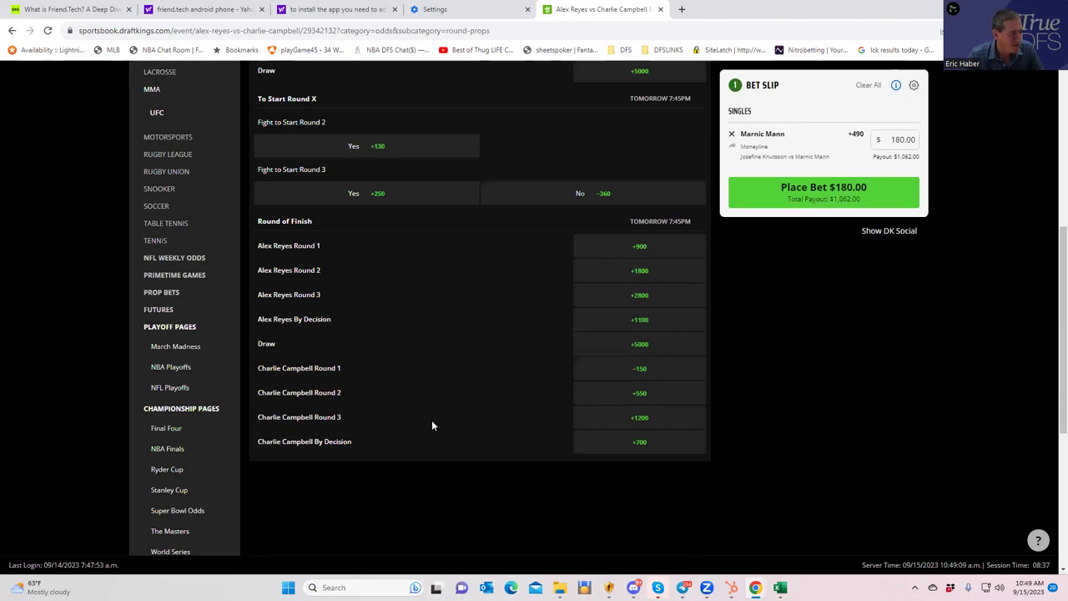
Add Charlie Campbell By Decision to the bet slip as a single with a $180 wager.
{"action": "left_click", "coordinate": [639, 444]}
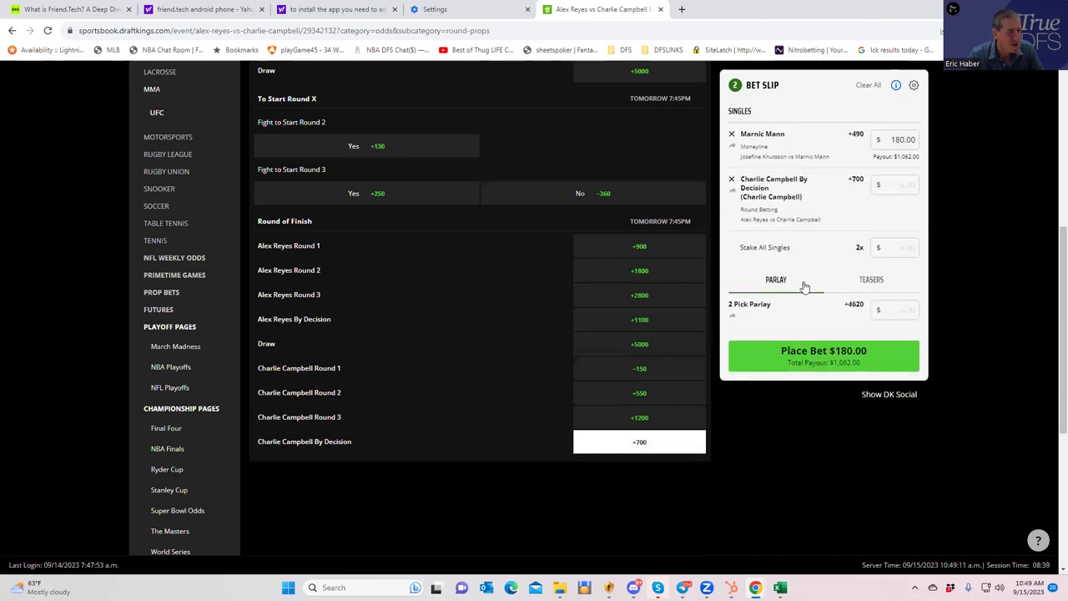
{"action": "left_click", "coordinate": [893, 183]}
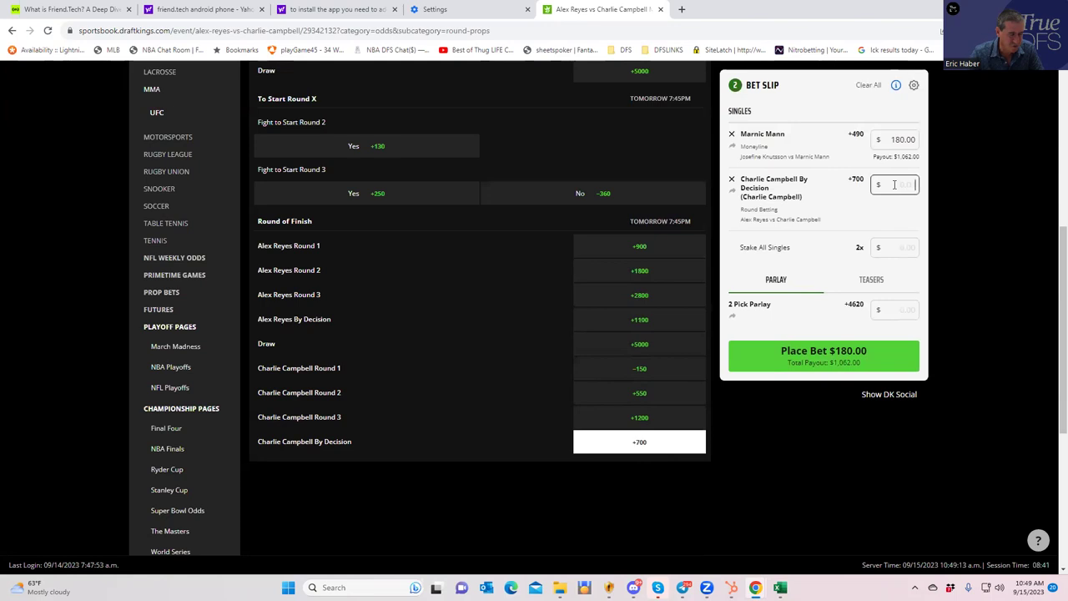
{"action": "type", "text": "180"}
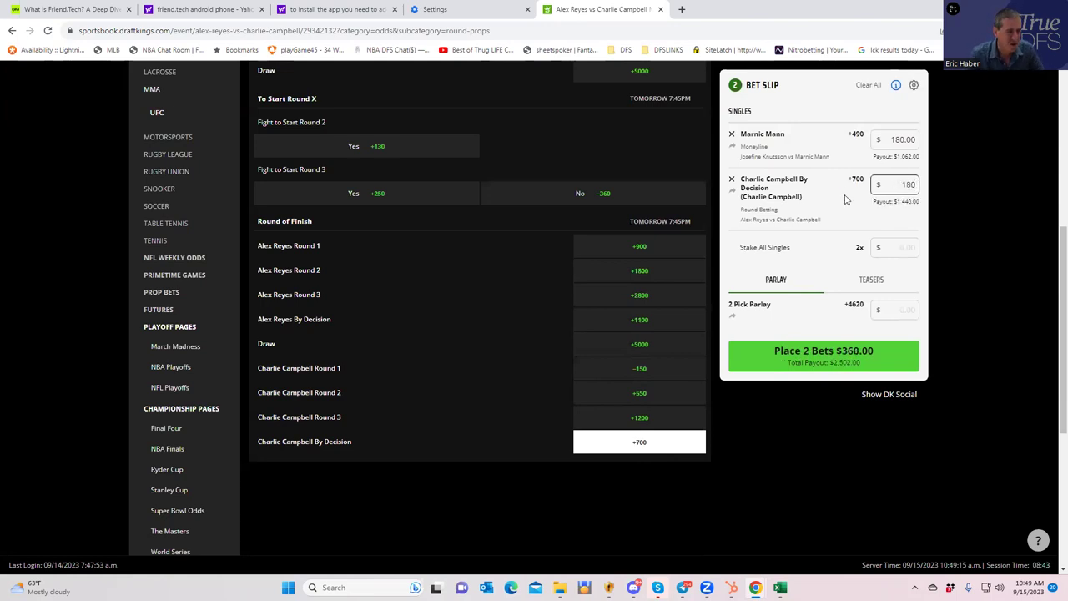
{"action": "left_click", "coordinate": [847, 202]}
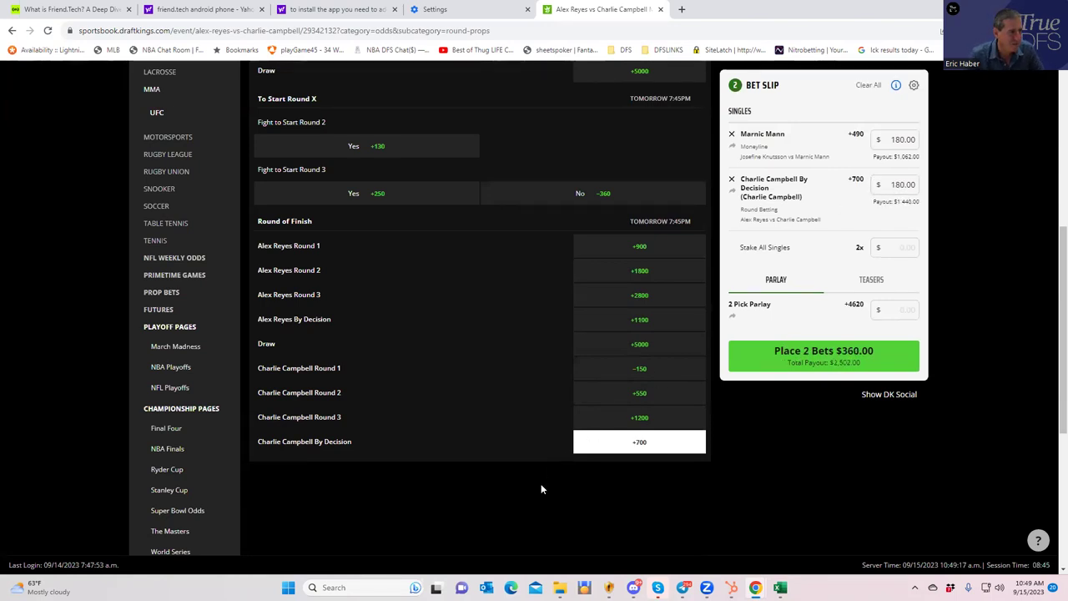
Open the Tracy Cortez vs Jasmine Jasudavicius fight and check its popular odds and fight lines.
{"action": "scroll", "coordinate": [474, 189], "scroll_direction": "up", "scroll_amount": 2}
{"action": "scroll", "coordinate": [495, 170], "scroll_direction": "up", "scroll_amount": 4}
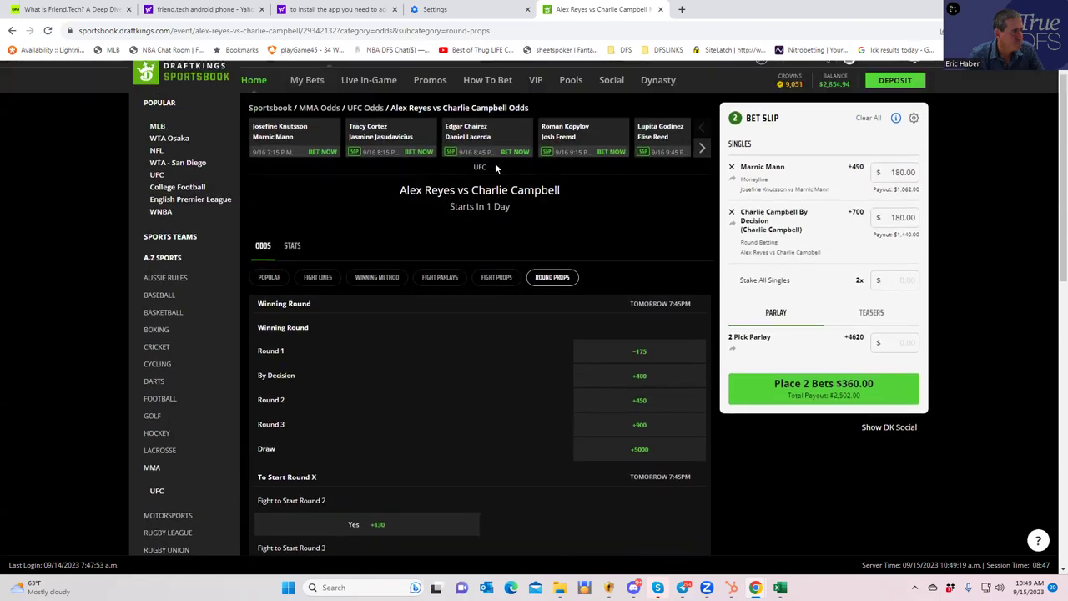
{"action": "left_click", "coordinate": [388, 152]}
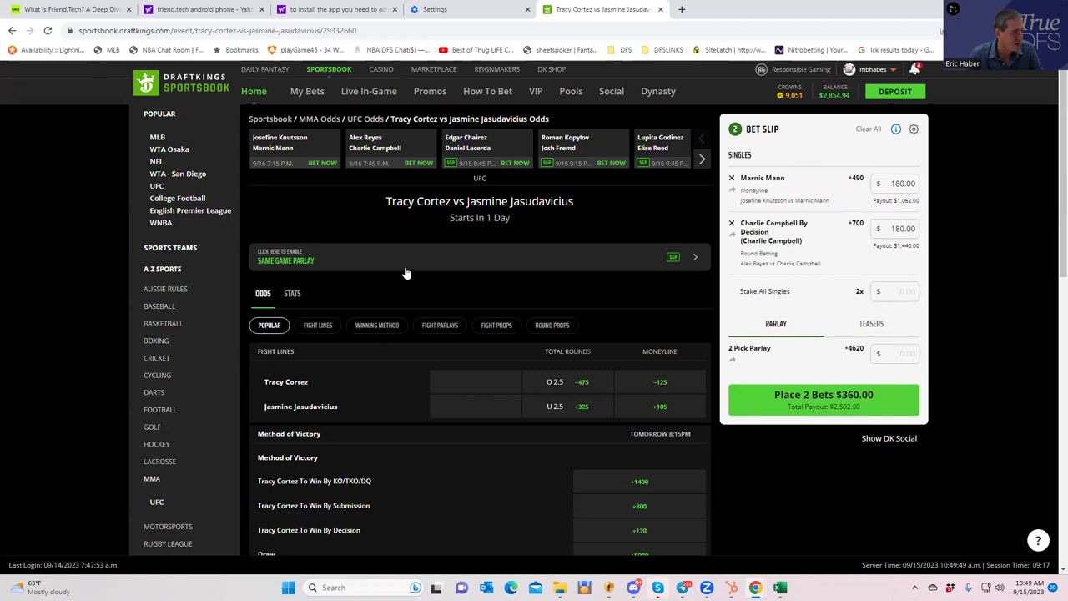
{"action": "scroll", "coordinate": [398, 507], "scroll_direction": "down", "scroll_amount": 2}
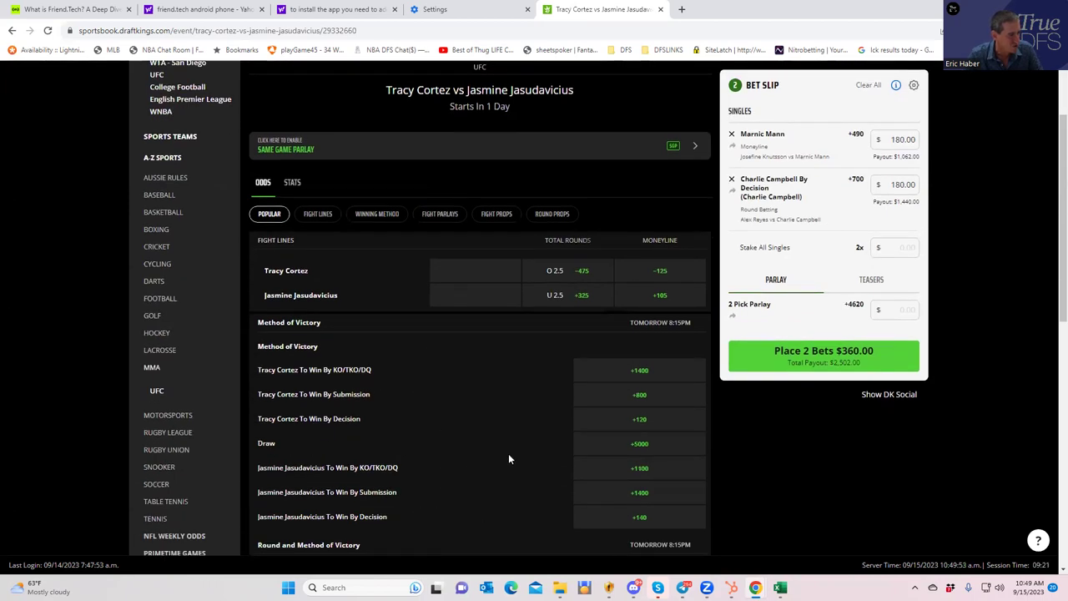
{"action": "scroll", "coordinate": [507, 456], "scroll_direction": "up", "scroll_amount": 2}
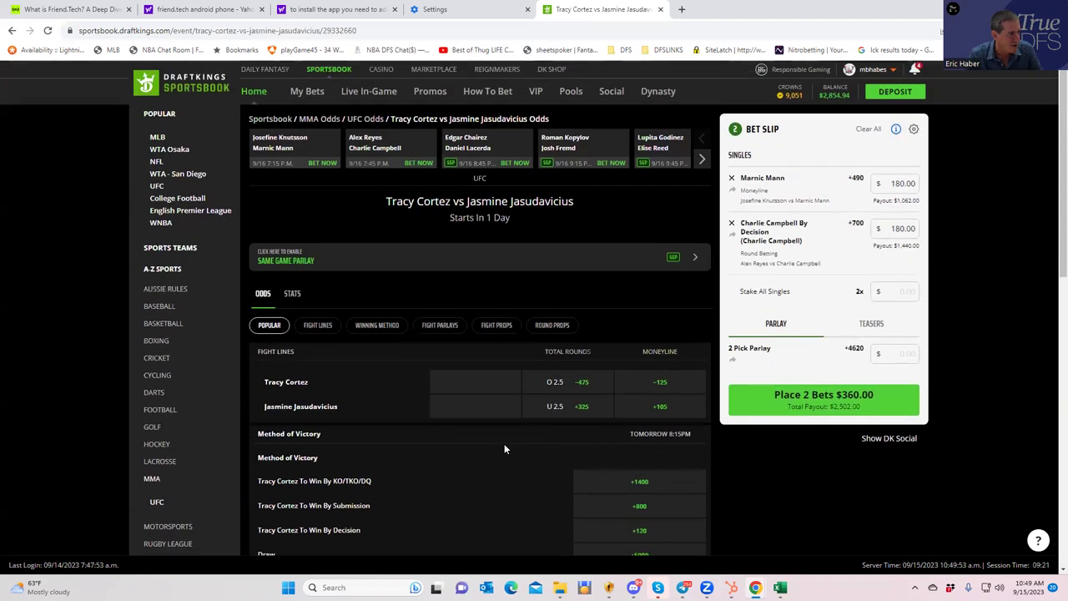
{"action": "left_click", "coordinate": [316, 324]}
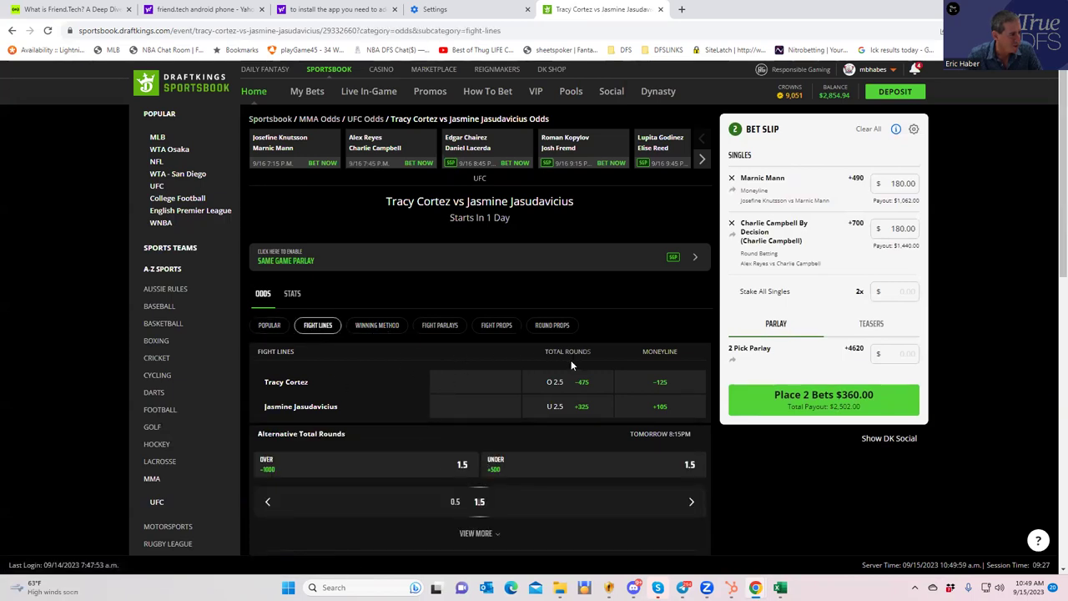
Examine the popular Method of Victory and Round and Method Betting odds for Tracy Cortez vs Jasmine Jasudavicius.
{"action": "left_click", "coordinate": [266, 331]}
{"action": "scroll", "coordinate": [504, 475], "scroll_direction": "down", "scroll_amount": 1}
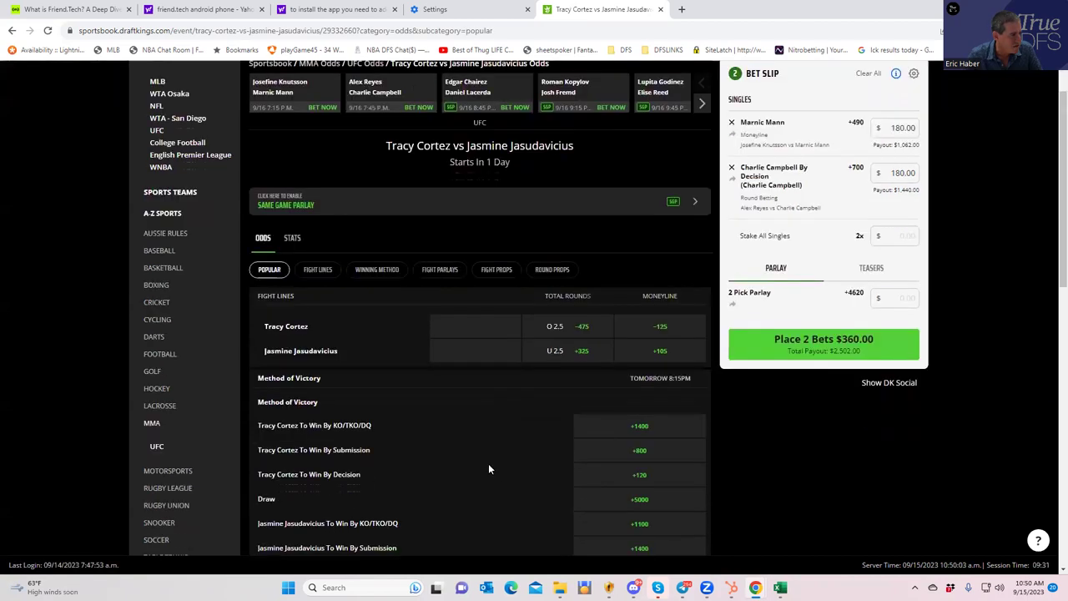
{"action": "scroll", "coordinate": [450, 454], "scroll_direction": "down", "scroll_amount": 6}
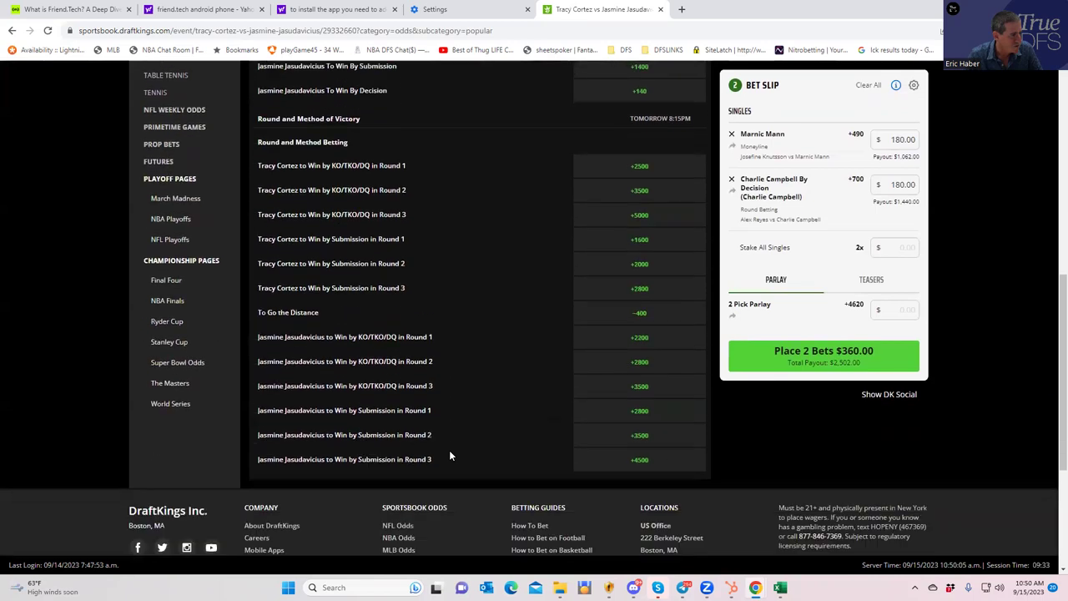
{"action": "scroll", "coordinate": [450, 455], "scroll_direction": "up", "scroll_amount": 3}
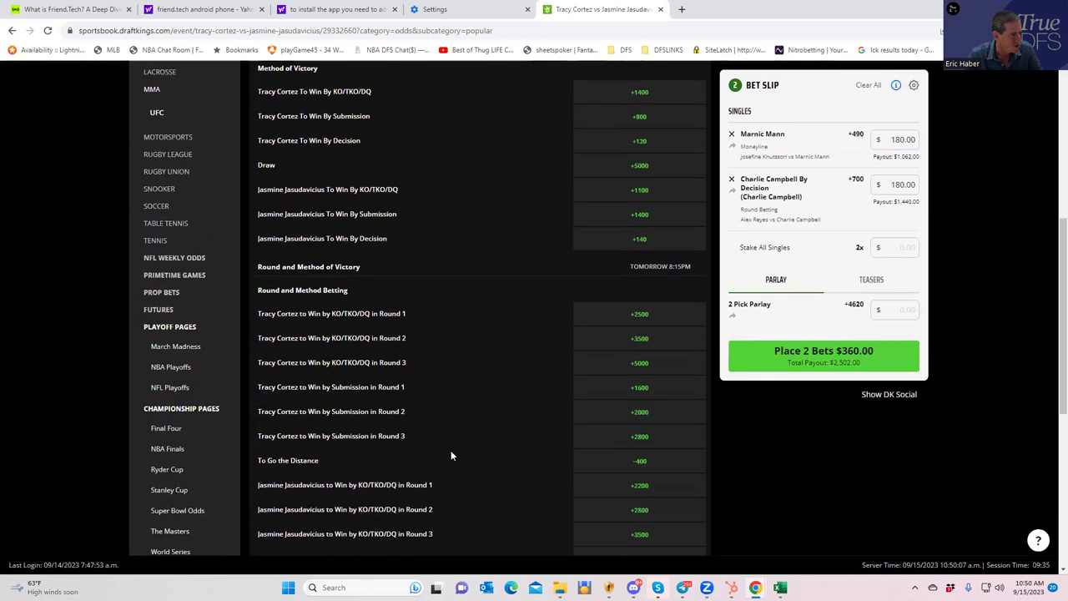
{"action": "scroll", "coordinate": [519, 456], "scroll_direction": "up", "scroll_amount": 2}
{"action": "scroll", "coordinate": [519, 456], "scroll_direction": "down", "scroll_amount": 5}
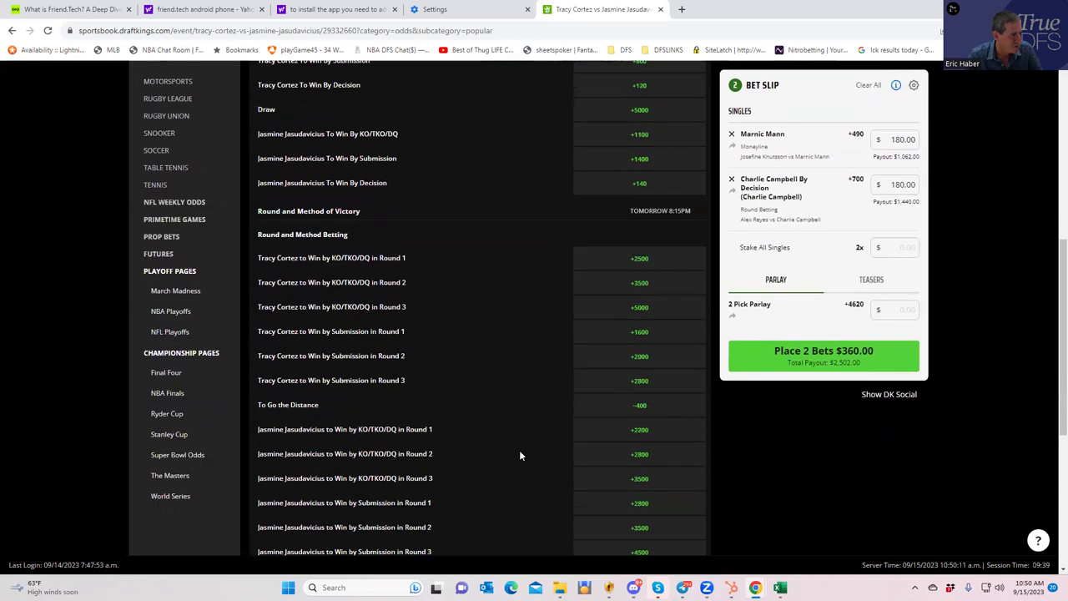
{"action": "scroll", "coordinate": [520, 456], "scroll_direction": "up", "scroll_amount": 3}
{"action": "scroll", "coordinate": [519, 456], "scroll_direction": "up", "scroll_amount": 4}
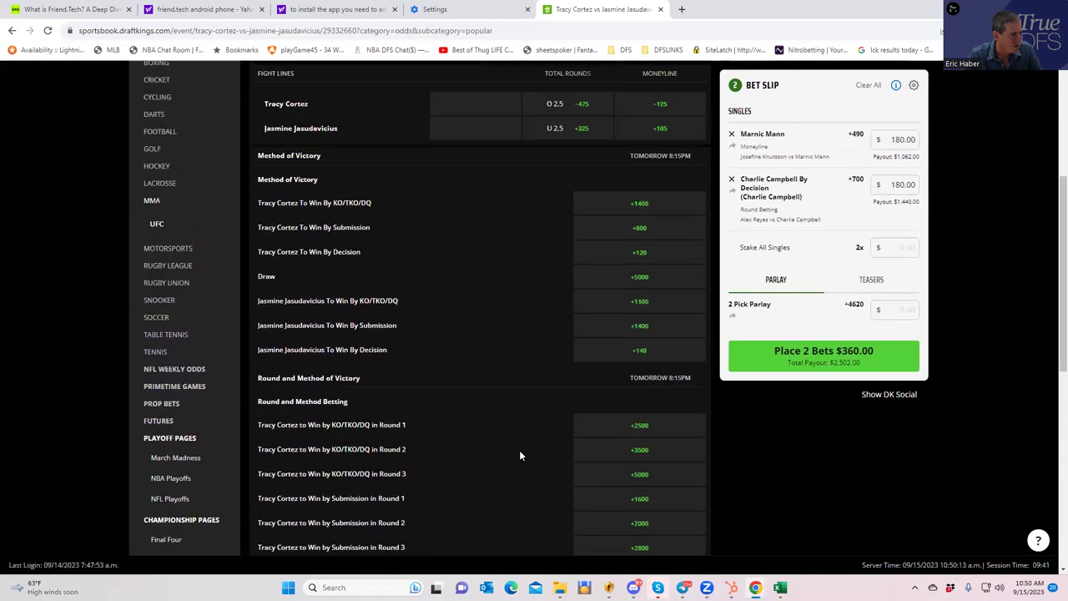
{"action": "scroll", "coordinate": [519, 450], "scroll_direction": "up", "scroll_amount": 2}
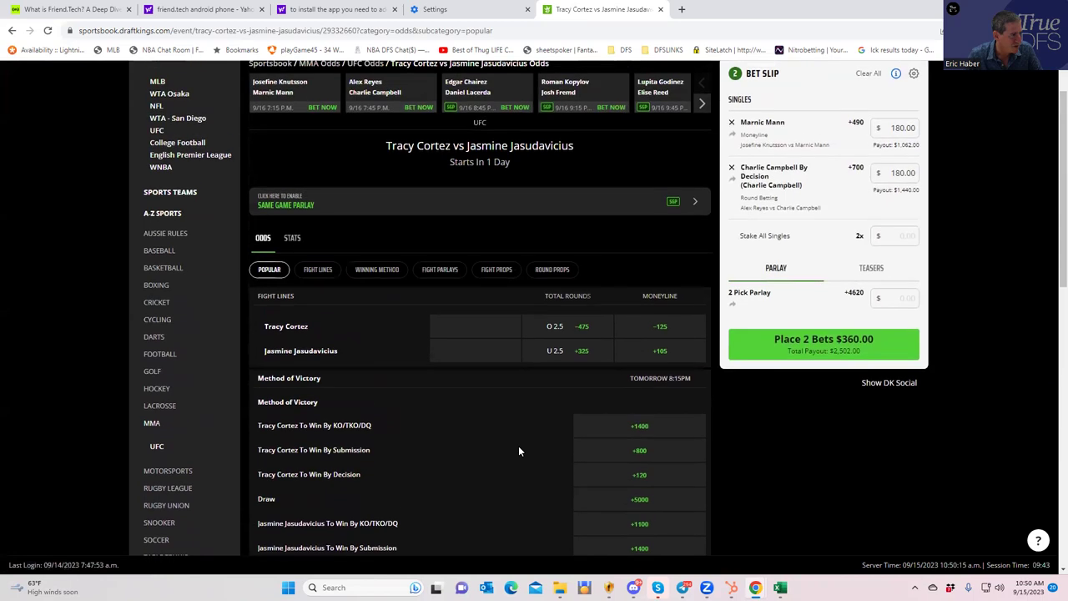
Review the fight lines, winning method and fight parlay markets for Tracy Cortez vs Jasmine Jasudavicius.
{"action": "left_click", "coordinate": [318, 270]}
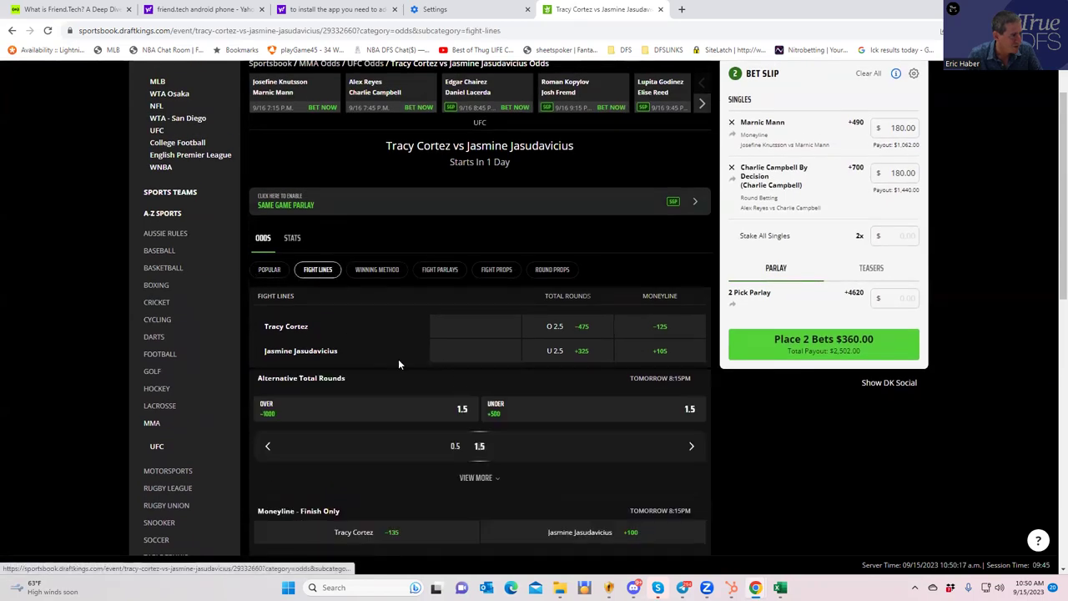
{"action": "scroll", "coordinate": [545, 460], "scroll_direction": "down", "scroll_amount": 2}
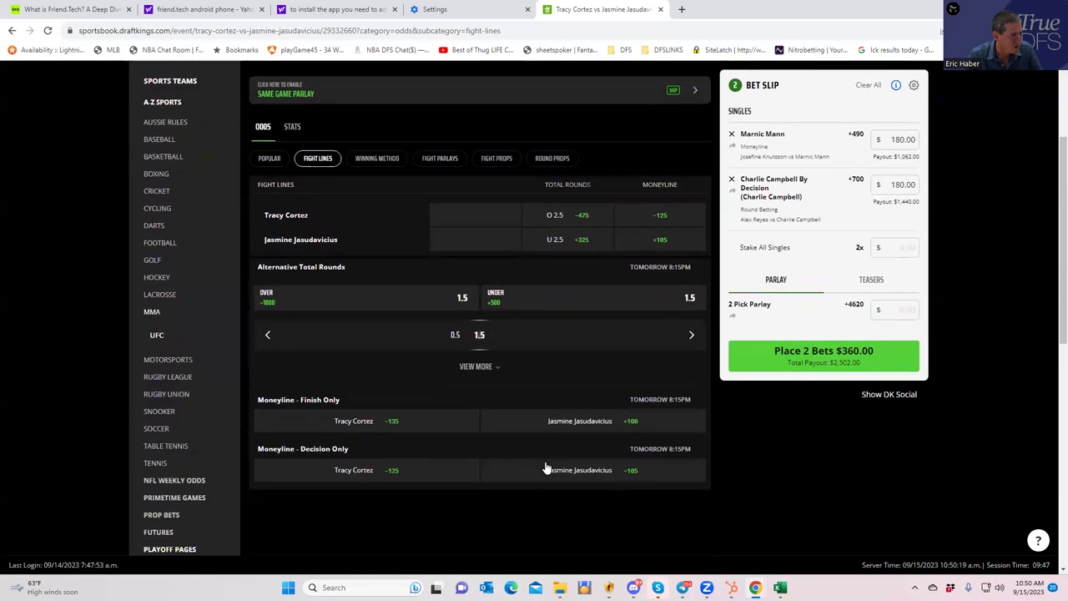
{"action": "scroll", "coordinate": [545, 466], "scroll_direction": "up", "scroll_amount": 2}
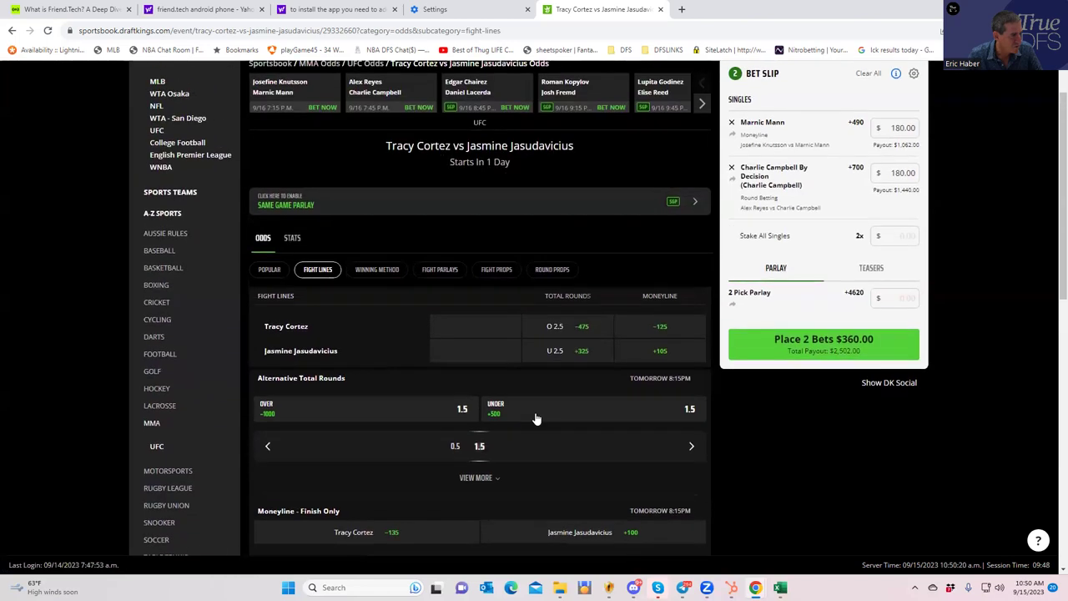
{"action": "left_click", "coordinate": [382, 278]}
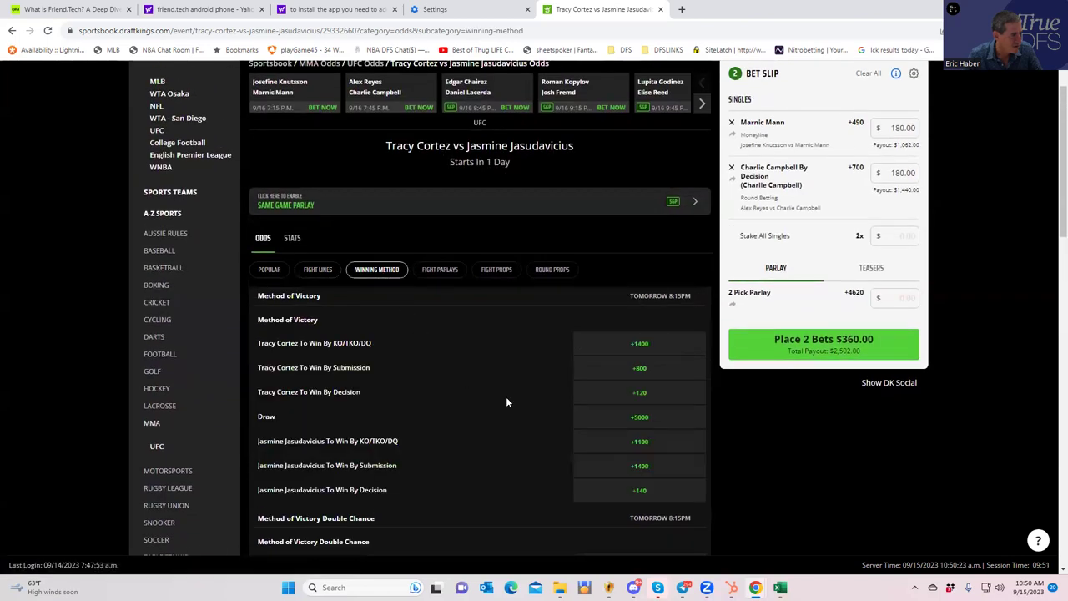
{"action": "scroll", "coordinate": [506, 399], "scroll_direction": "down", "scroll_amount": 3}
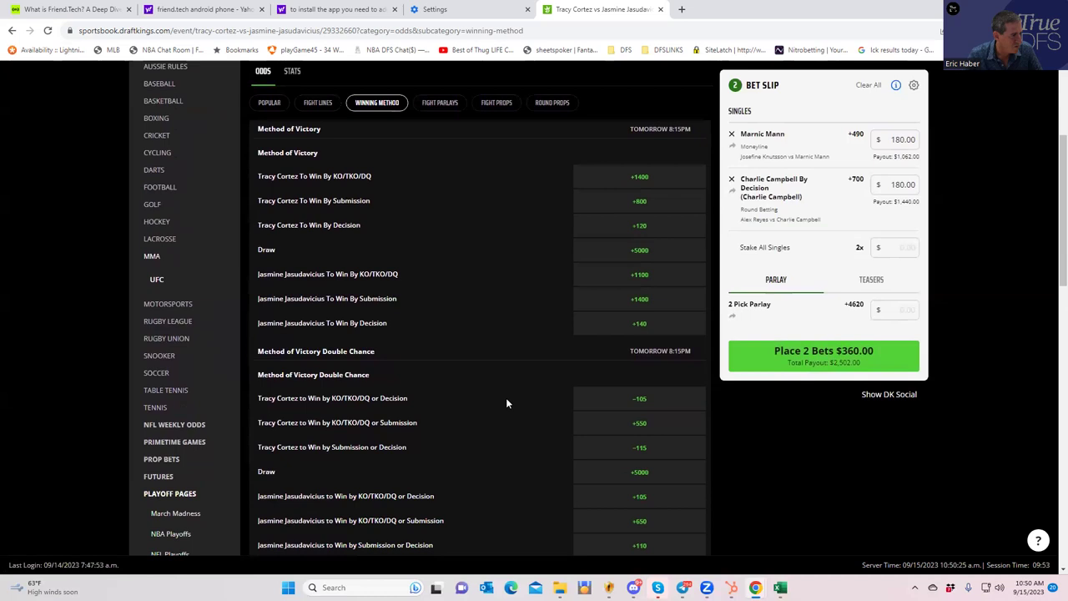
{"action": "scroll", "coordinate": [506, 397], "scroll_direction": "up", "scroll_amount": 3}
{"action": "left_click", "coordinate": [437, 326]}
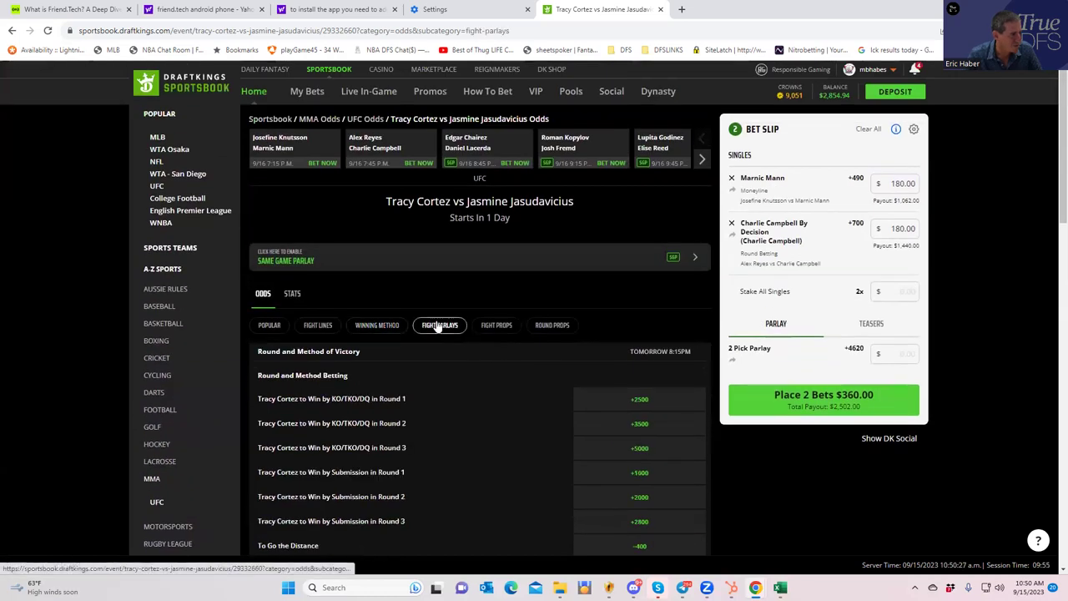
From the Cortez vs Jasudavicius fight props, add No on Fight to go the Distance to the bet slip with a $180 wager.
{"action": "left_click", "coordinate": [489, 331]}
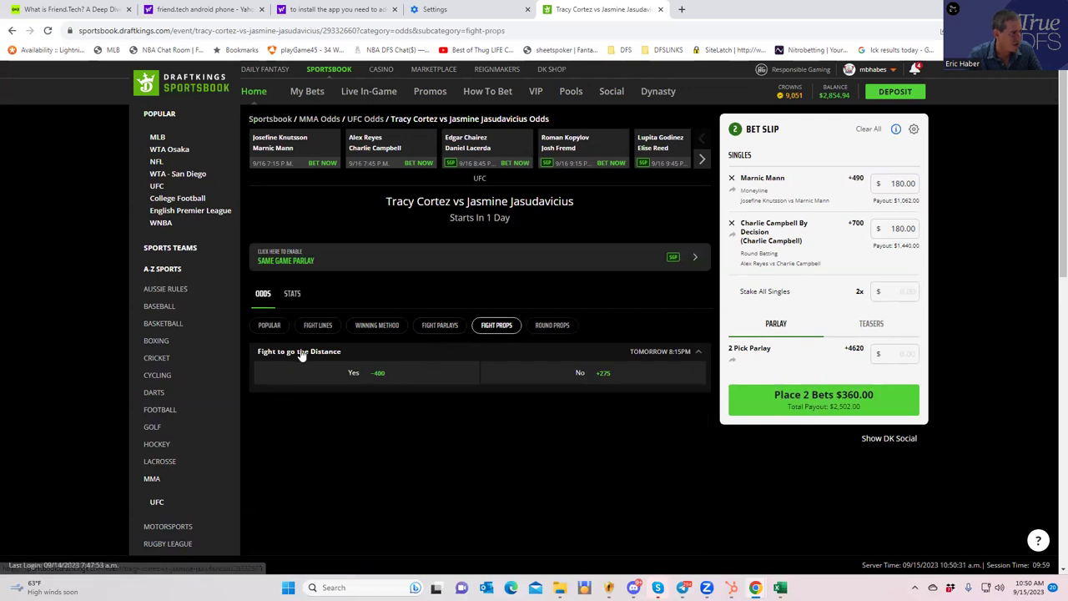
{"action": "left_click", "coordinate": [596, 379]}
{"action": "left_click", "coordinate": [898, 291]}
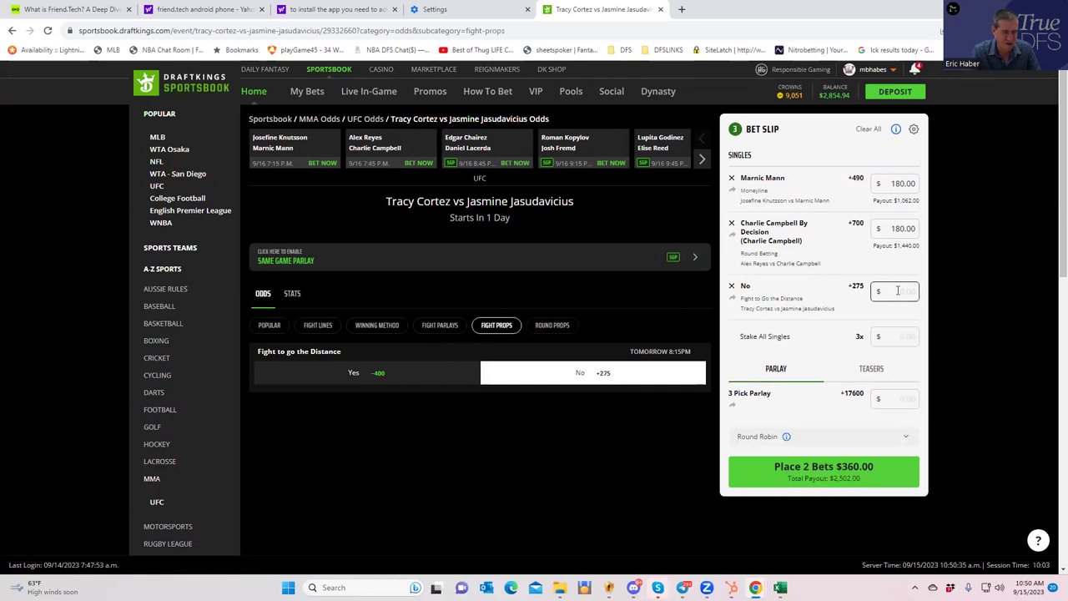
{"action": "type", "text": "180"}
{"action": "left_click", "coordinate": [835, 330]}
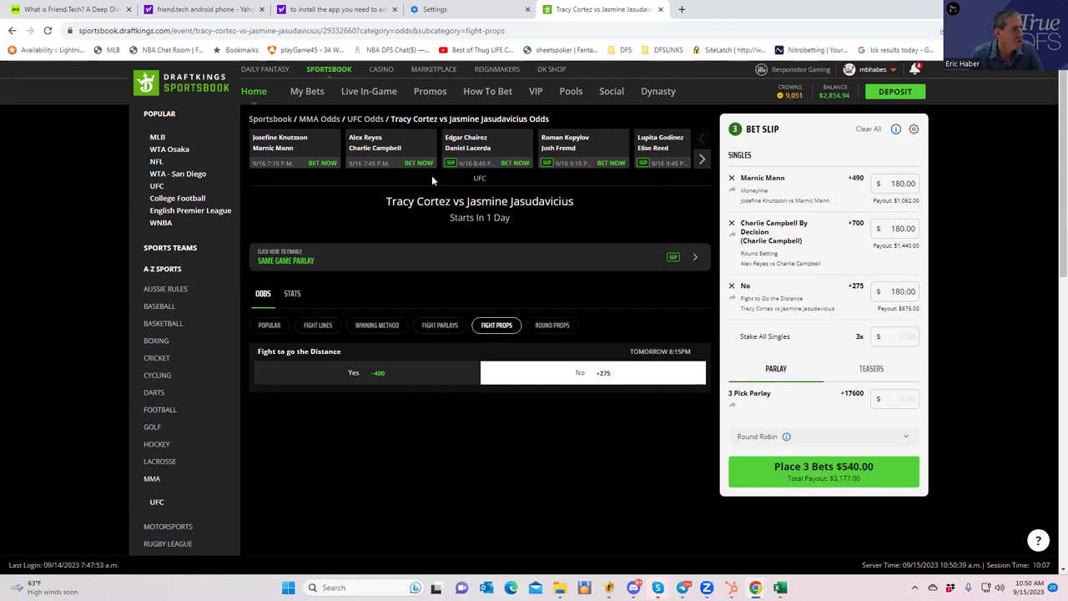
Open the Edgar Chairez vs Daniel Lacerda fight and review its Method of Victory and Round and Method Betting odds.
{"action": "left_click", "coordinate": [476, 142]}
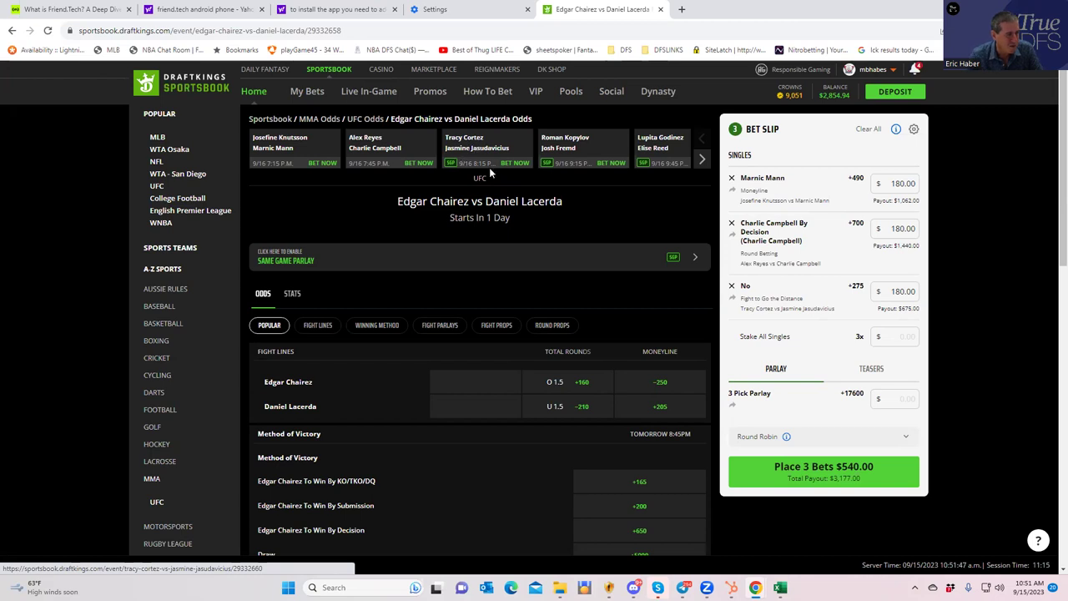
{"action": "scroll", "coordinate": [449, 482], "scroll_direction": "down", "scroll_amount": 1}
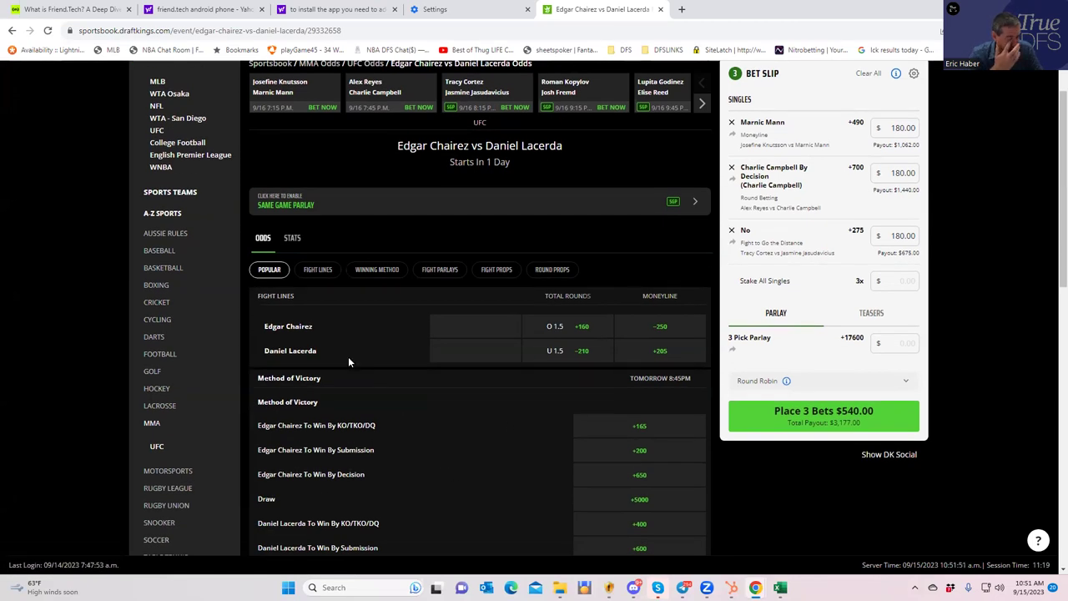
{"action": "scroll", "coordinate": [447, 436], "scroll_direction": "down", "scroll_amount": 2}
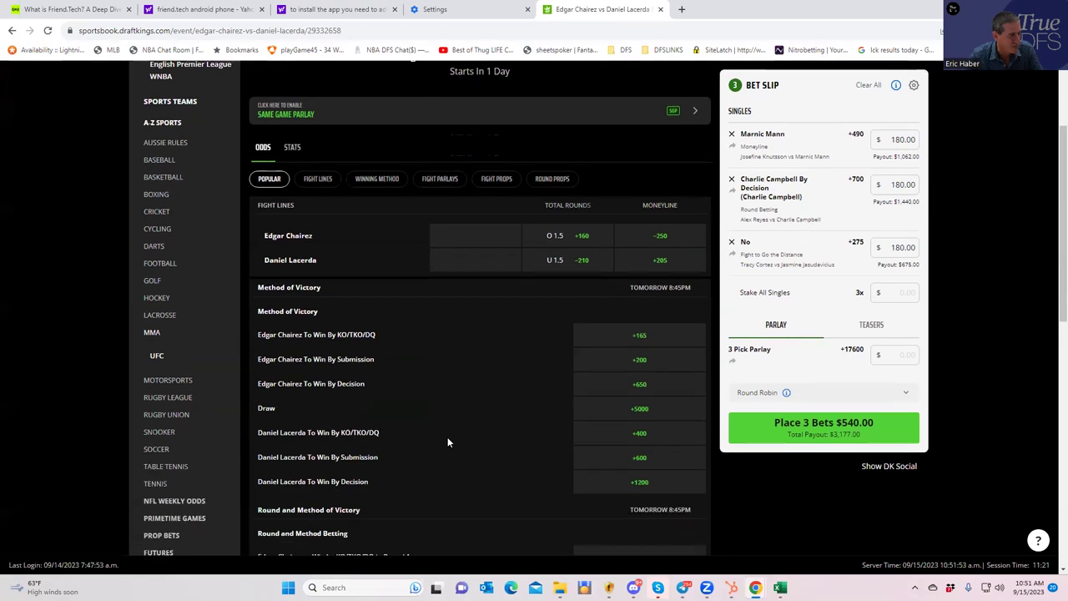
{"action": "scroll", "coordinate": [421, 388], "scroll_direction": "down", "scroll_amount": 6}
{"action": "scroll", "coordinate": [422, 391], "scroll_direction": "down", "scroll_amount": 2}
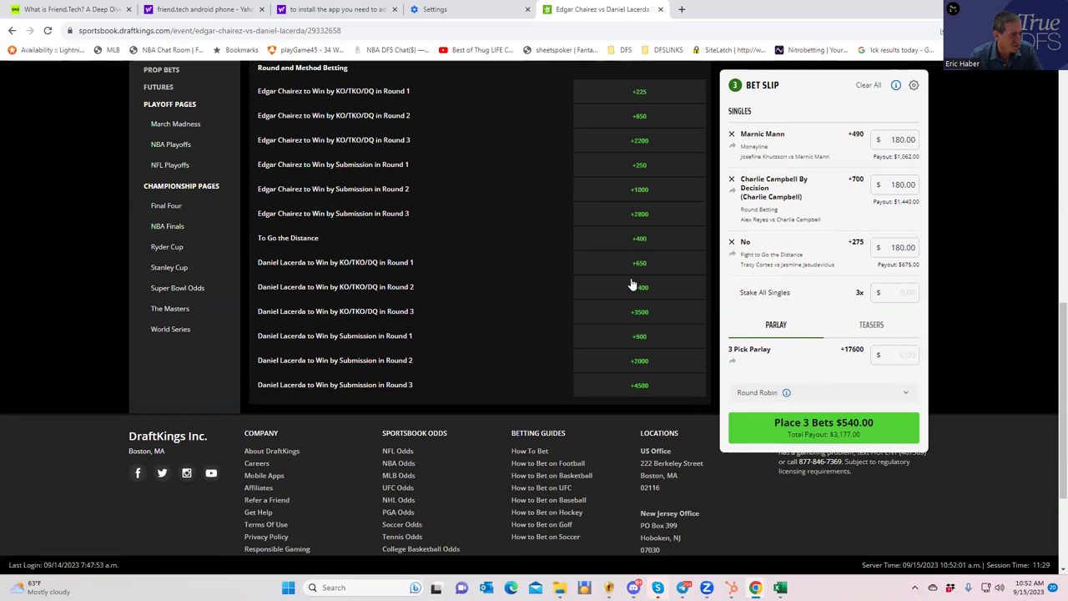
{"action": "scroll", "coordinate": [631, 284], "scroll_direction": "up", "scroll_amount": 2}
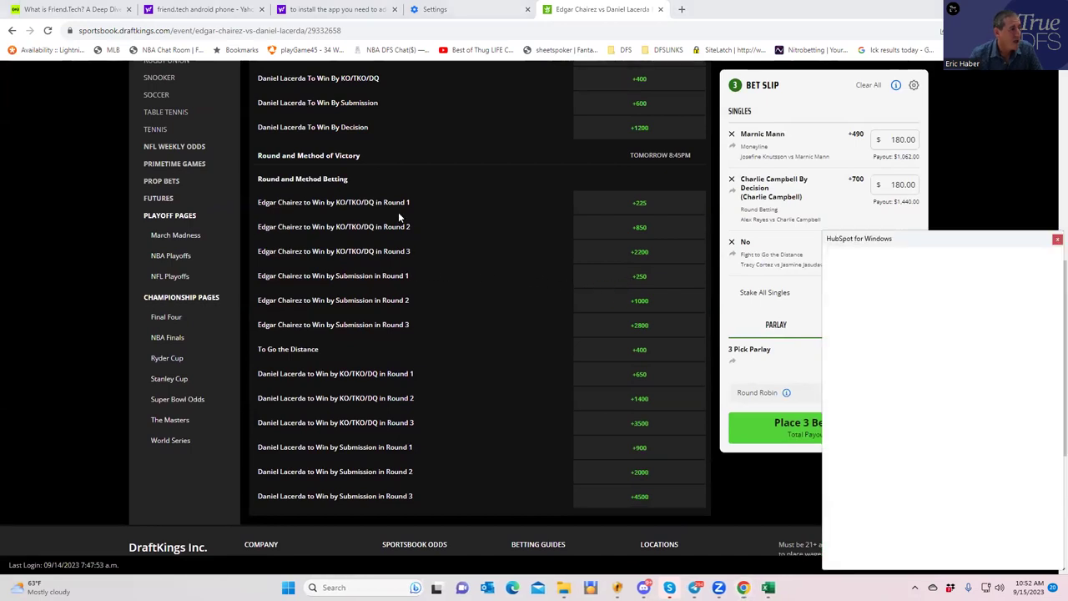
{"action": "left_click", "coordinate": [1057, 239]}
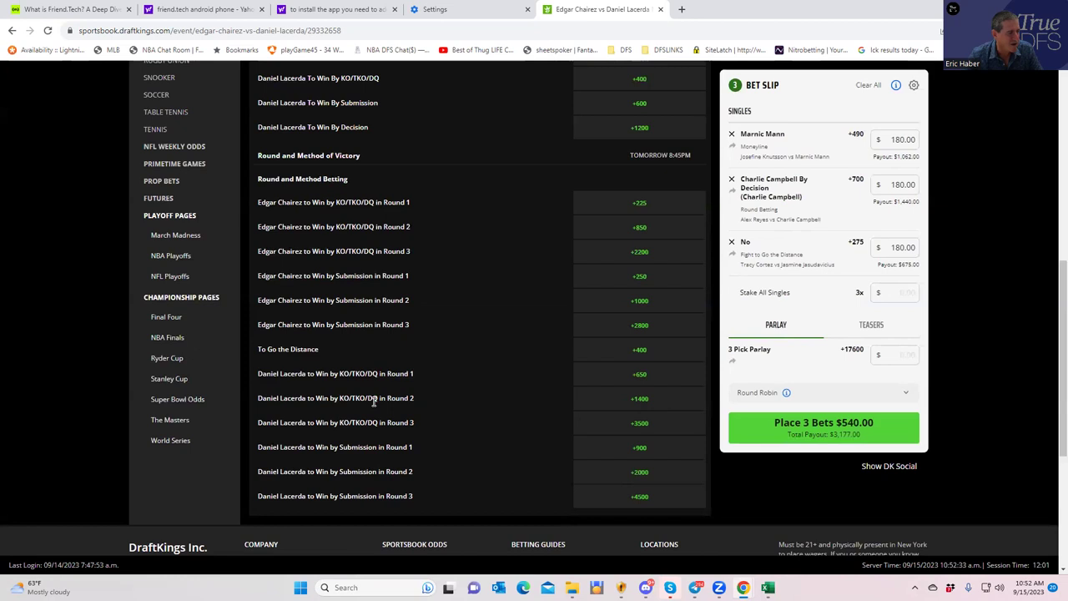
Add Daniel Lacerda to Win by KO/TKO/DQ in Round 2 to the bet slip with a $180 wager.
{"action": "left_click", "coordinate": [650, 401]}
{"action": "left_click", "coordinate": [898, 294]}
{"action": "type", "text": "180"}
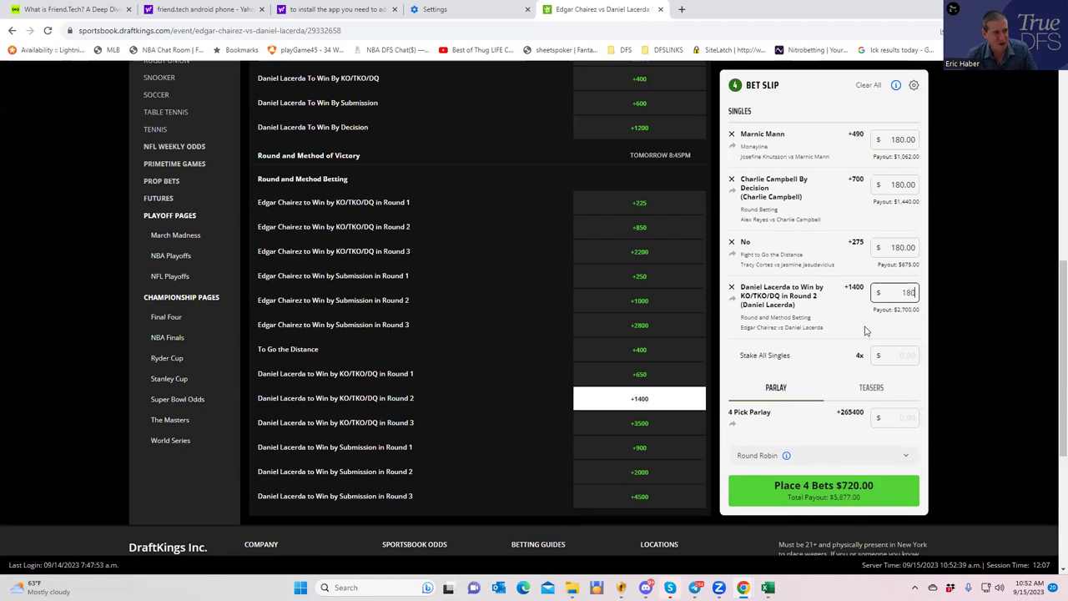
{"action": "left_click", "coordinate": [857, 329]}
Open the Roman Kopylov vs Josh Fremd fight and check its popular Method of Victory and round betting odds.
{"action": "scroll", "coordinate": [574, 368], "scroll_direction": "up", "scroll_amount": 5}
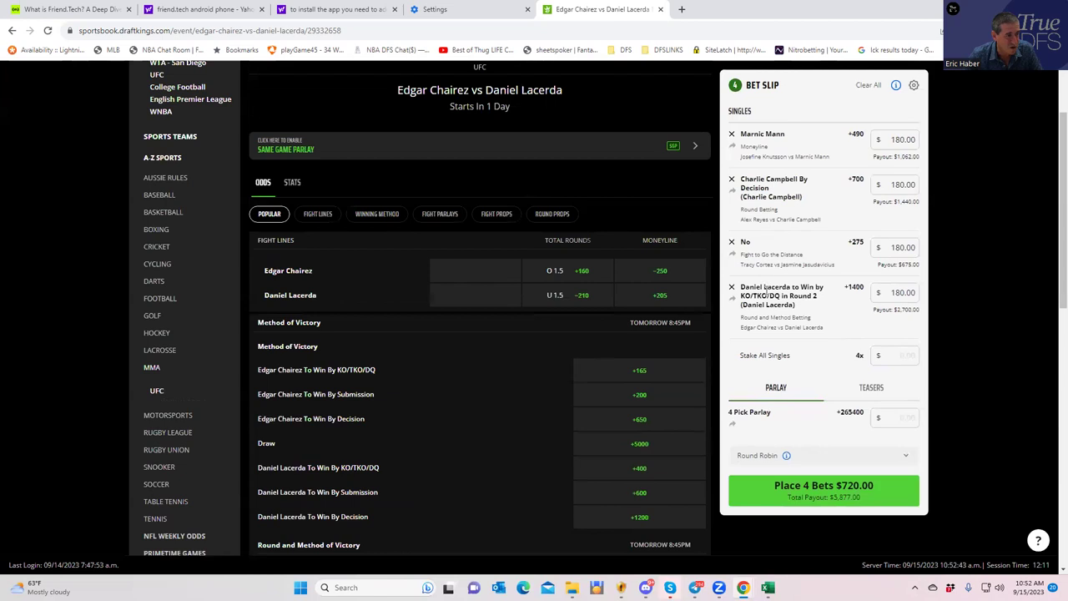
{"action": "scroll", "coordinate": [568, 271], "scroll_direction": "up", "scroll_amount": 2}
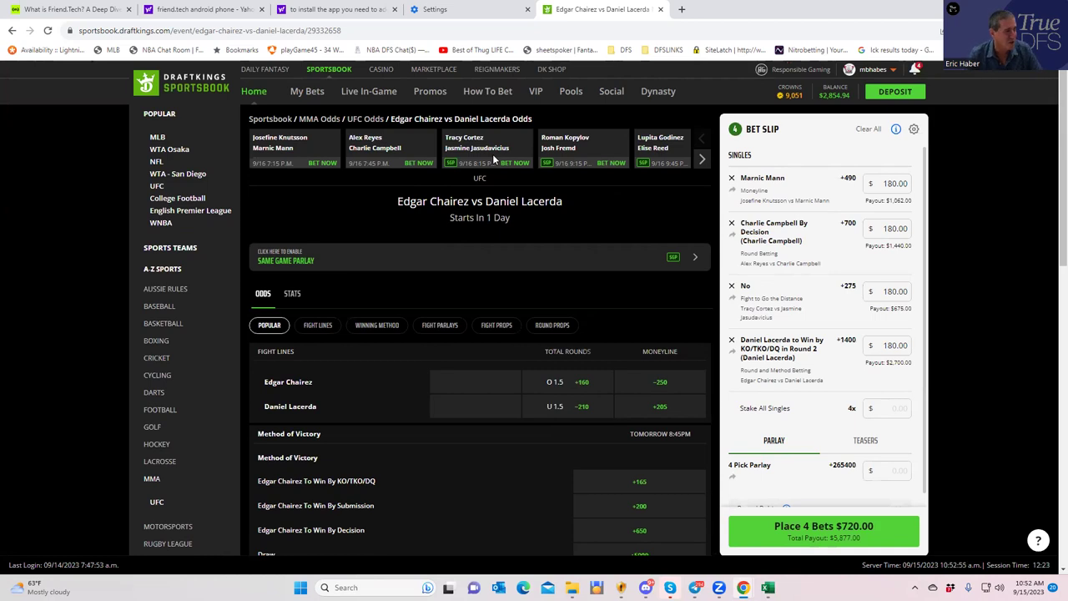
{"action": "left_click", "coordinate": [565, 140]}
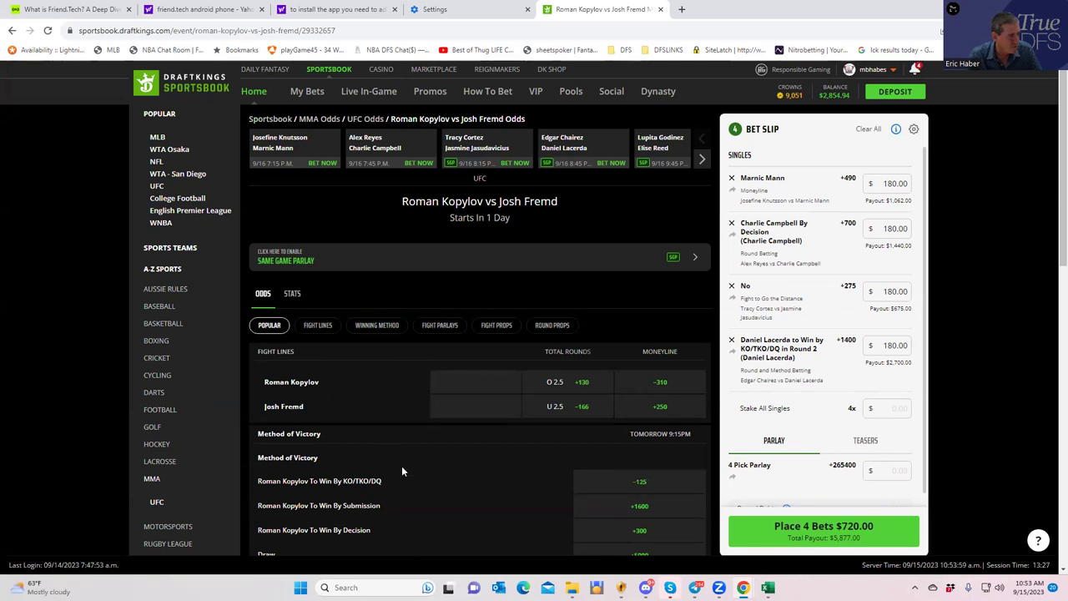
{"action": "scroll", "coordinate": [409, 481], "scroll_direction": "down", "scroll_amount": 2}
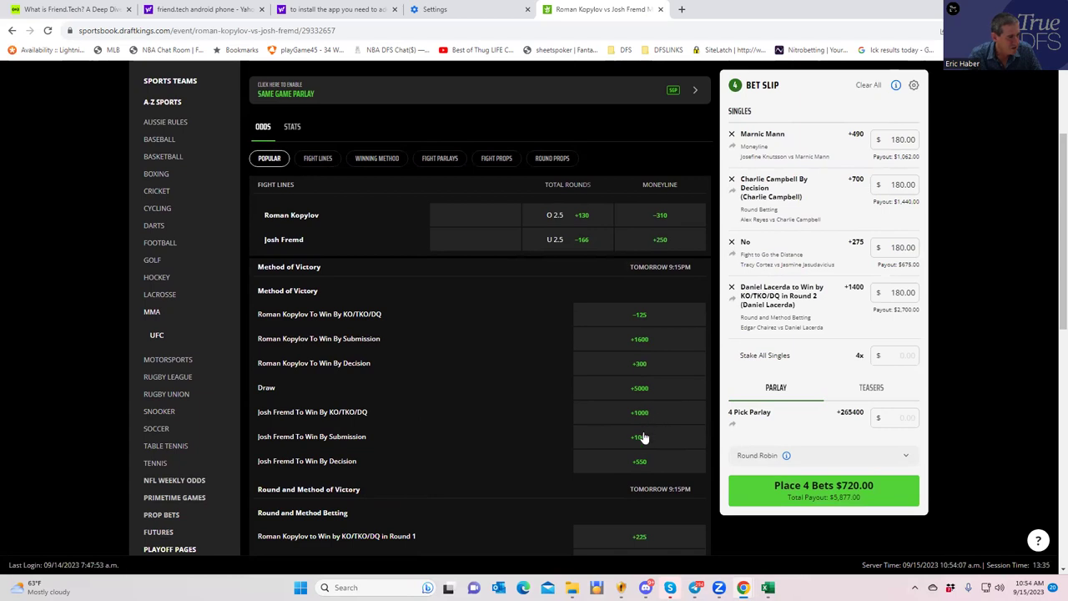
{"action": "scroll", "coordinate": [640, 438], "scroll_direction": "down", "scroll_amount": 1}
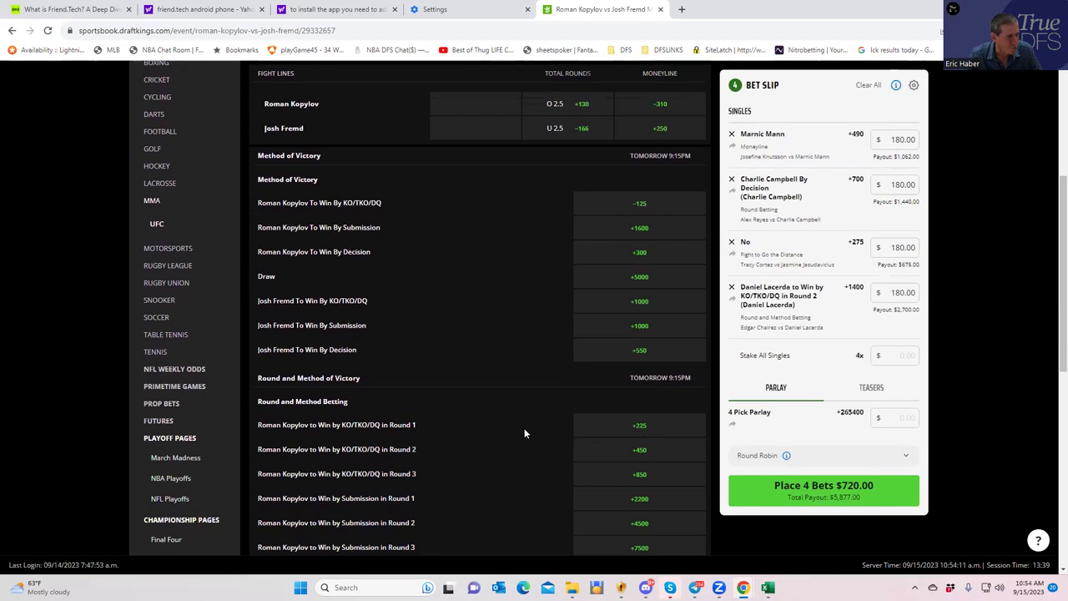
Add Roman Kopylov to Win by KO/TKO/DQ in Round 1 to the bet slip with a $180 wager.
{"action": "left_click", "coordinate": [641, 429]}
{"action": "left_click", "coordinate": [893, 363]}
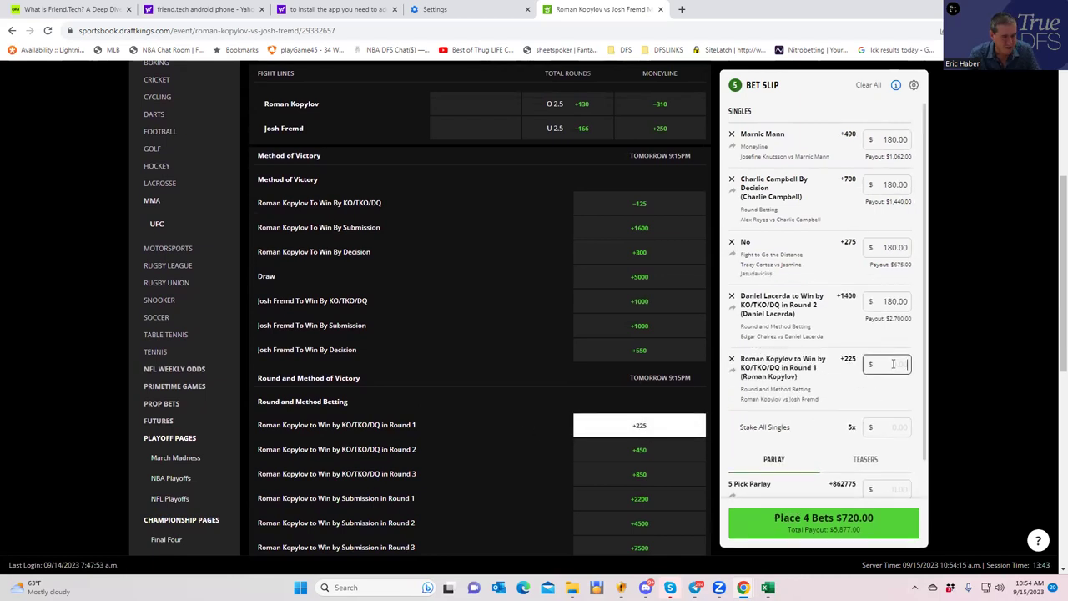
{"action": "type", "text": "180"}
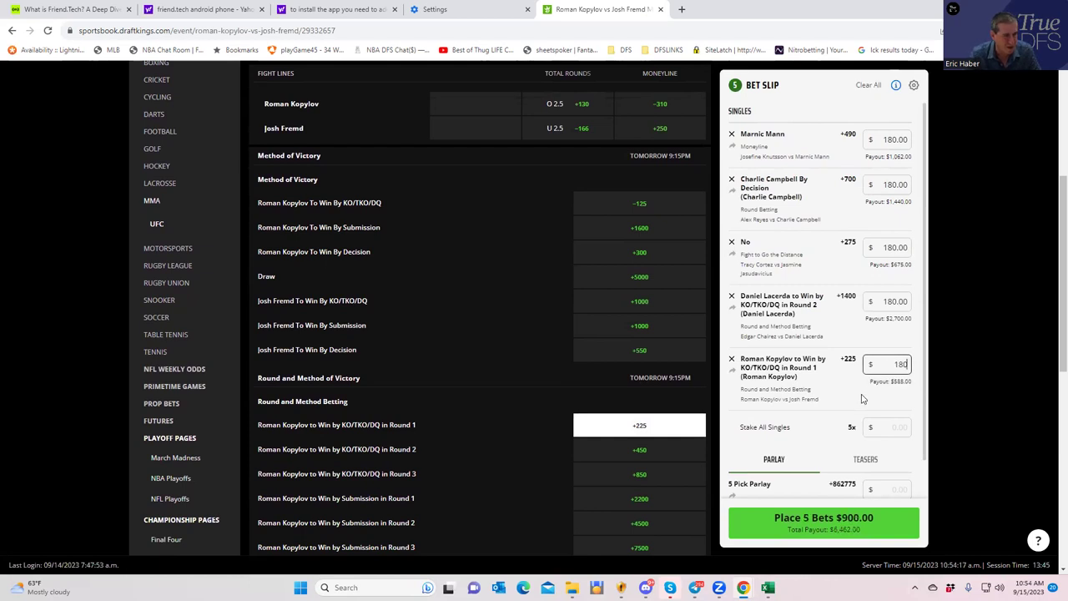
{"action": "left_click", "coordinate": [863, 399]}
Check the remaining Round and Method Betting odds and open the round props for Roman Kopylov vs Josh Fremd.
{"action": "scroll", "coordinate": [479, 438], "scroll_direction": "down", "scroll_amount": 1}
{"action": "scroll", "coordinate": [478, 439], "scroll_direction": "down", "scroll_amount": 2}
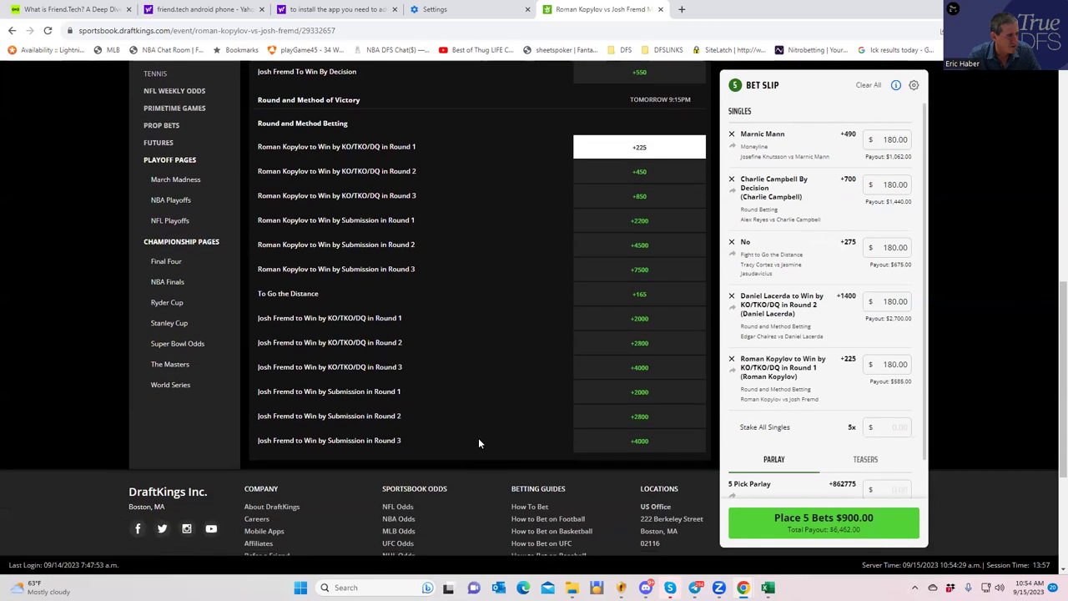
{"action": "scroll", "coordinate": [480, 434], "scroll_direction": "up", "scroll_amount": 5}
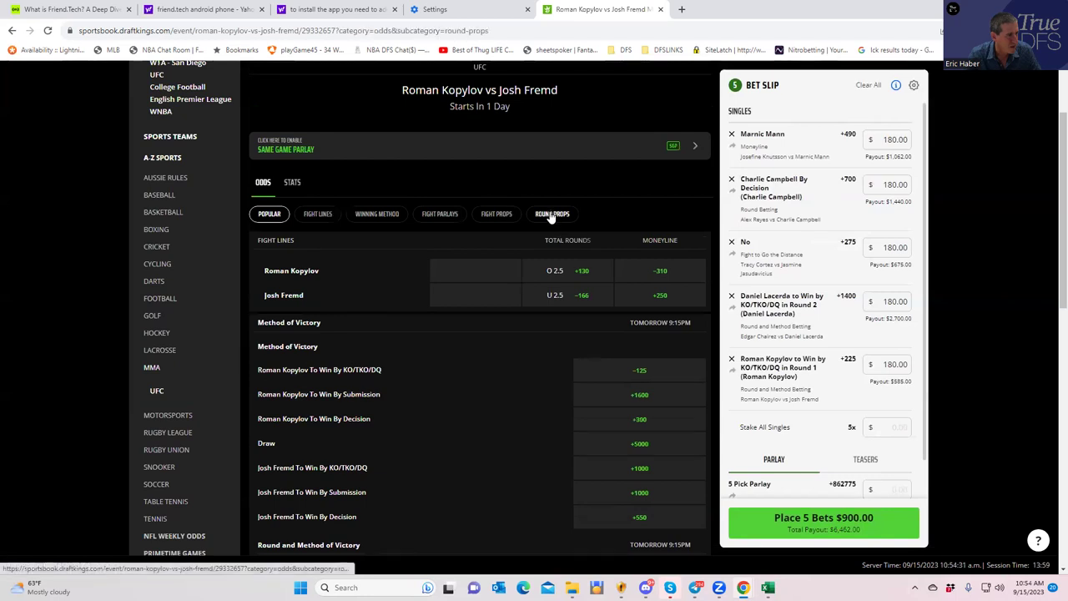
{"action": "left_click", "coordinate": [549, 215]}
{"action": "scroll", "coordinate": [478, 372], "scroll_direction": "down", "scroll_amount": 2}
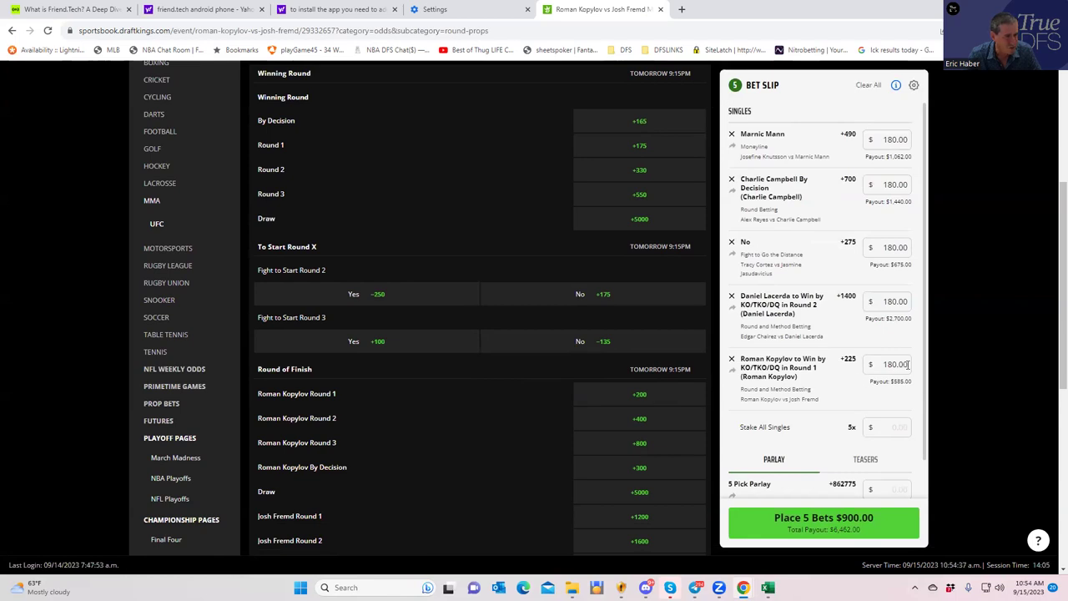
Replace the Kopylov KO/TKO/DQ in Round 1 bet with Roman Kopylov Round 1 from Round of Finish, wagering $180.
{"action": "left_click", "coordinate": [732, 359]}
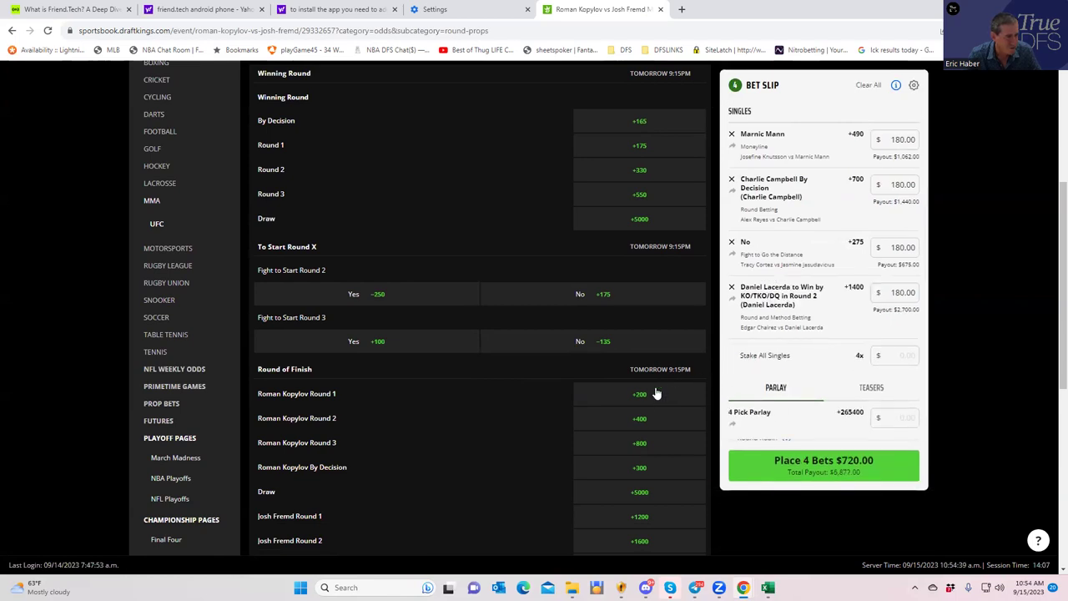
{"action": "left_click", "coordinate": [632, 397]}
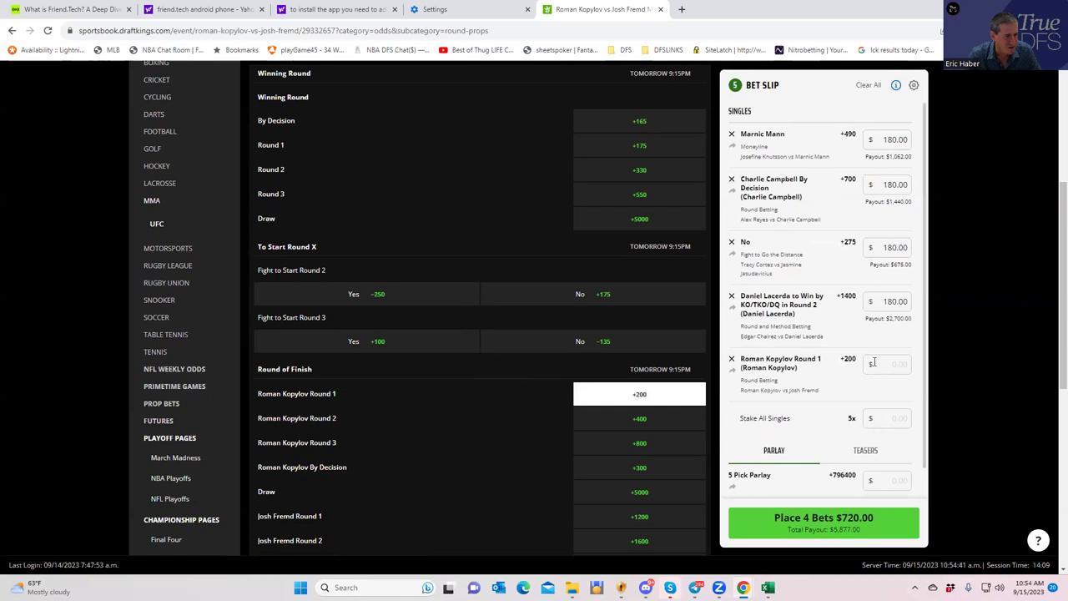
{"action": "left_click", "coordinate": [874, 362]}
{"action": "type", "text": "180"}
{"action": "left_click", "coordinate": [847, 386]}
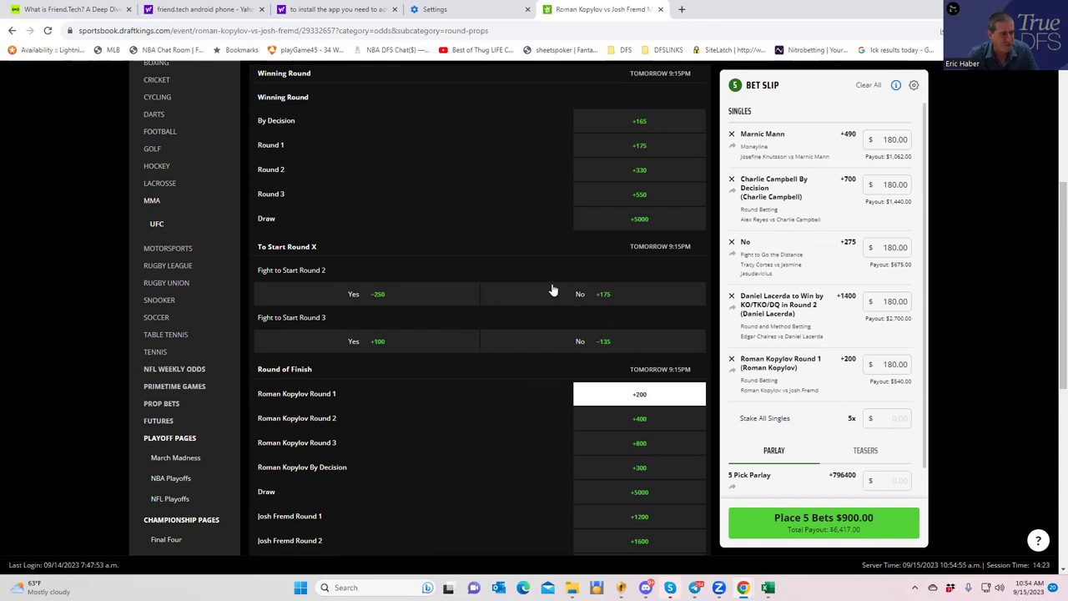
From the Lupita Godinez vs Elise Reed fight, add Lupita Godinez To Win By KO/TKO/DQ to the bet slip with a $180 wager.
{"action": "scroll", "coordinate": [549, 285], "scroll_direction": "up", "scroll_amount": 4}
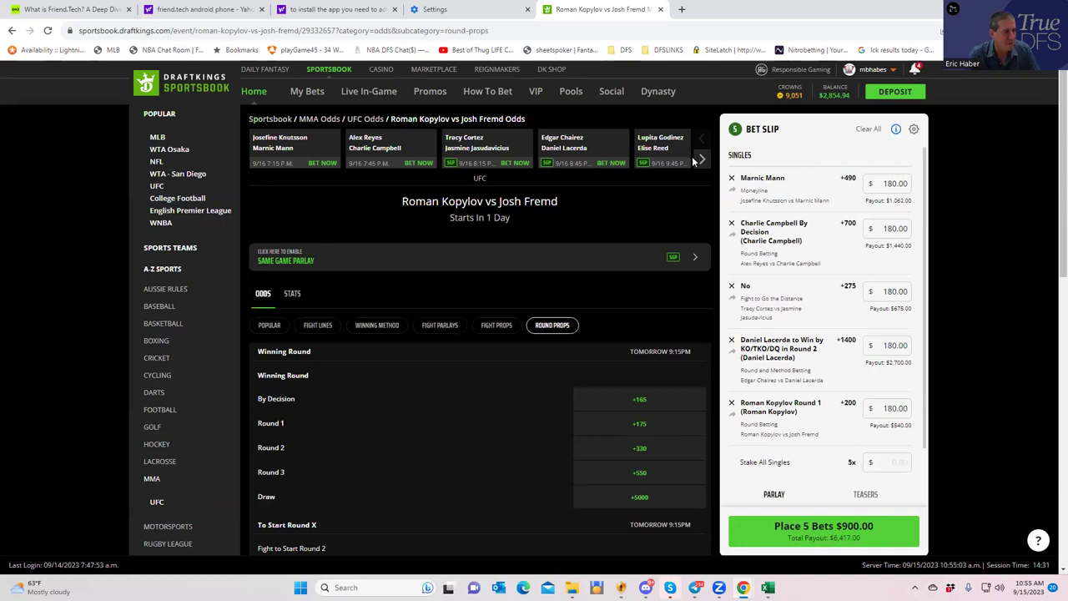
{"action": "left_click", "coordinate": [659, 138]}
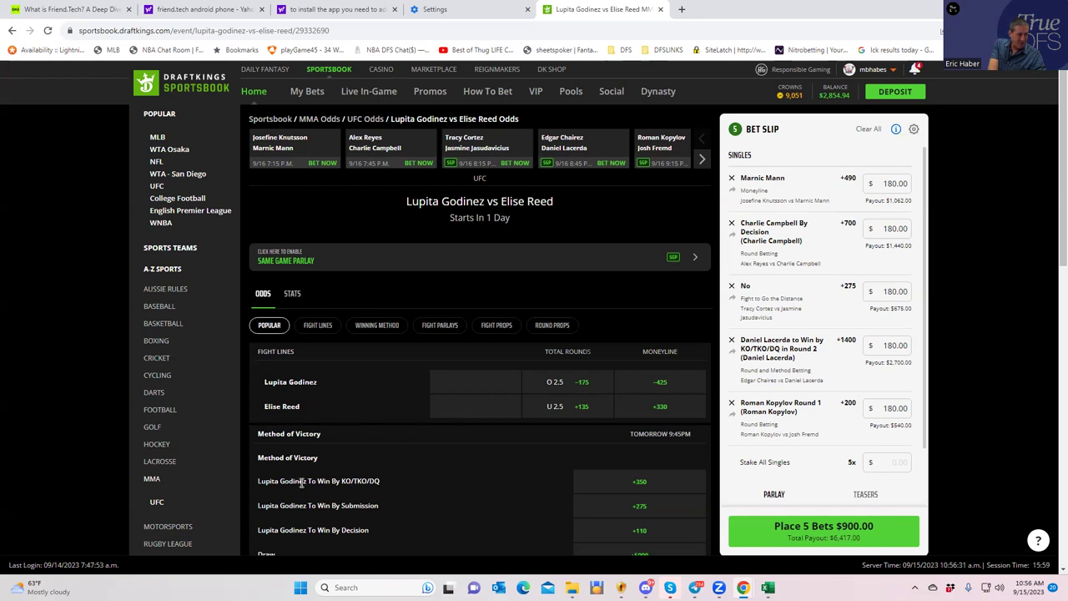
{"action": "left_click", "coordinate": [639, 484]}
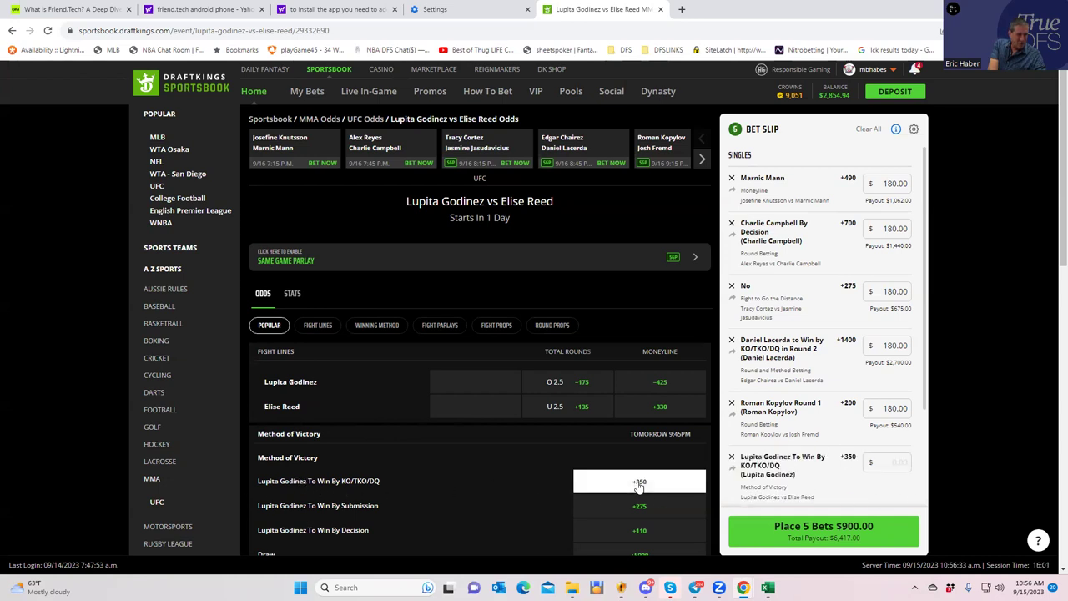
{"action": "left_click", "coordinate": [888, 463]}
{"action": "type", "text": "180"}
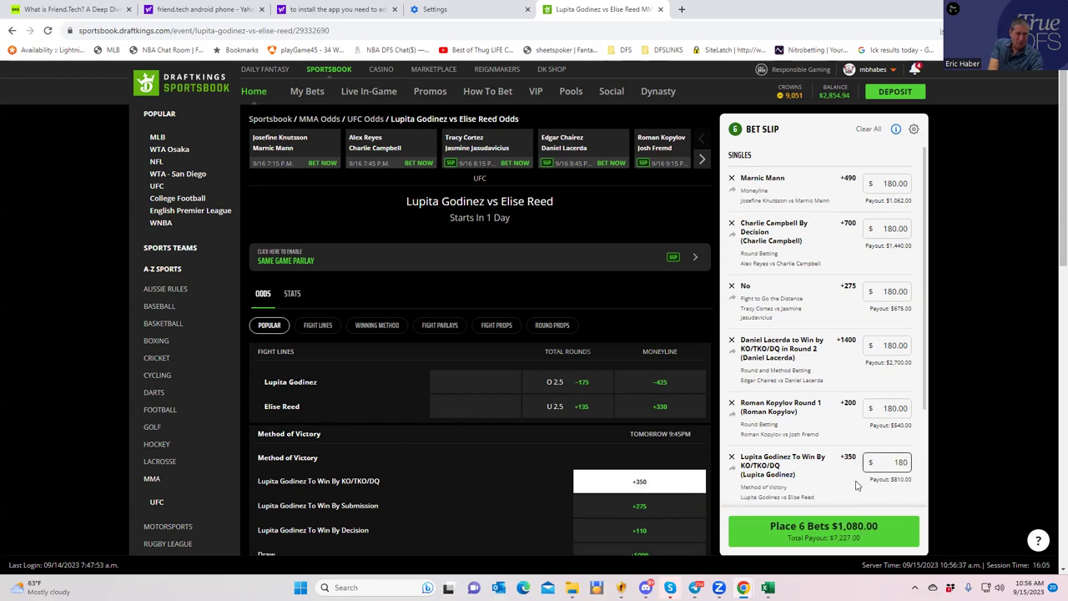
{"action": "left_click", "coordinate": [857, 485]}
Look over the remaining Godinez vs Reed round and method odds and open the Fernando Padilla vs Kyle Nelson fight.
{"action": "scroll", "coordinate": [450, 499], "scroll_direction": "down", "scroll_amount": 3}
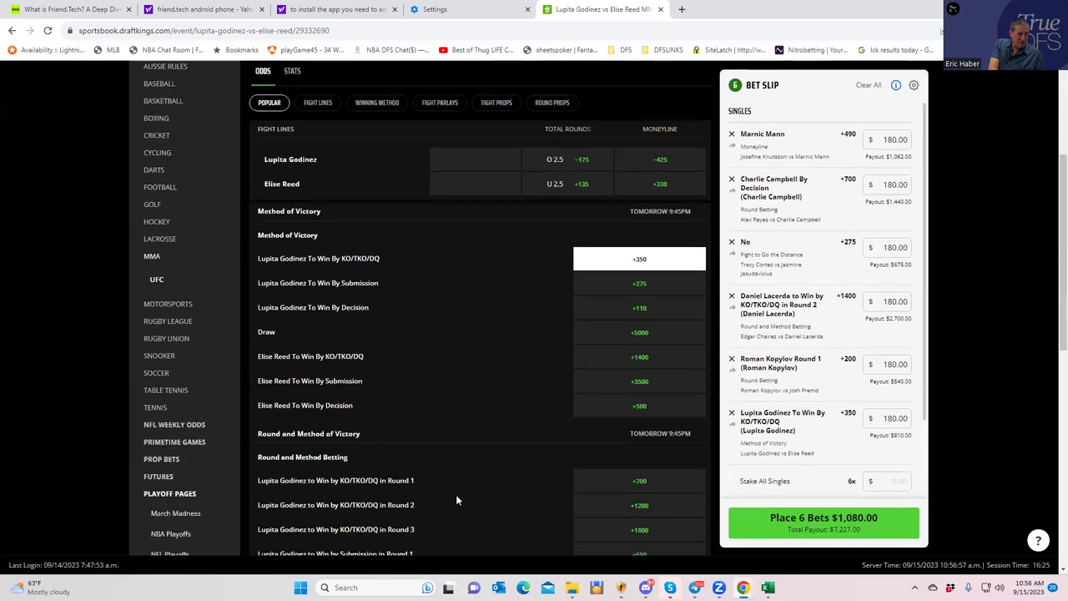
{"action": "scroll", "coordinate": [457, 500], "scroll_direction": "down", "scroll_amount": 4}
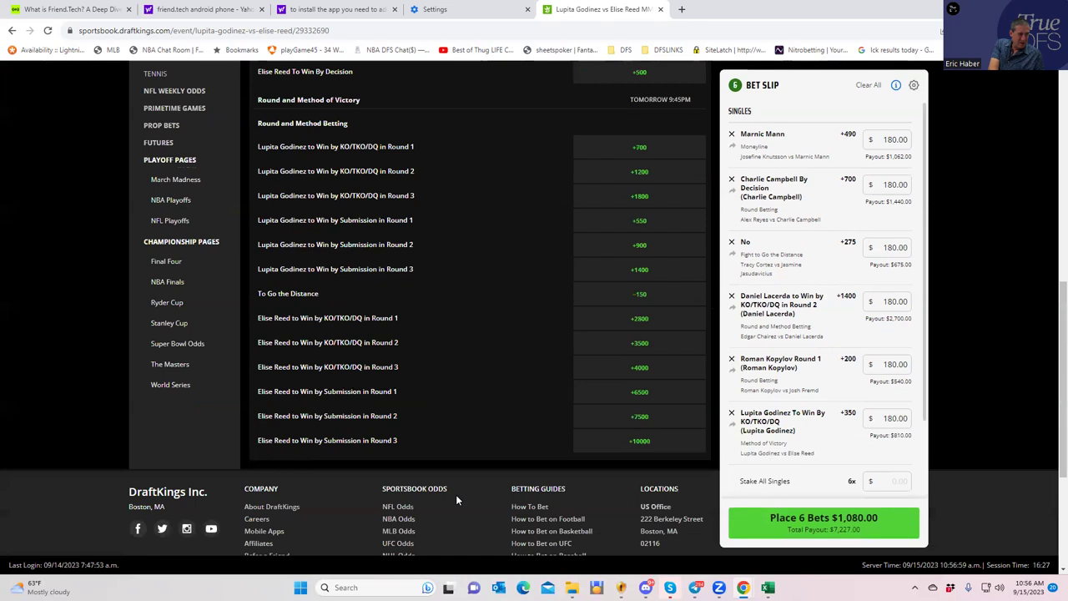
{"action": "scroll", "coordinate": [456, 499], "scroll_direction": "up", "scroll_amount": 3}
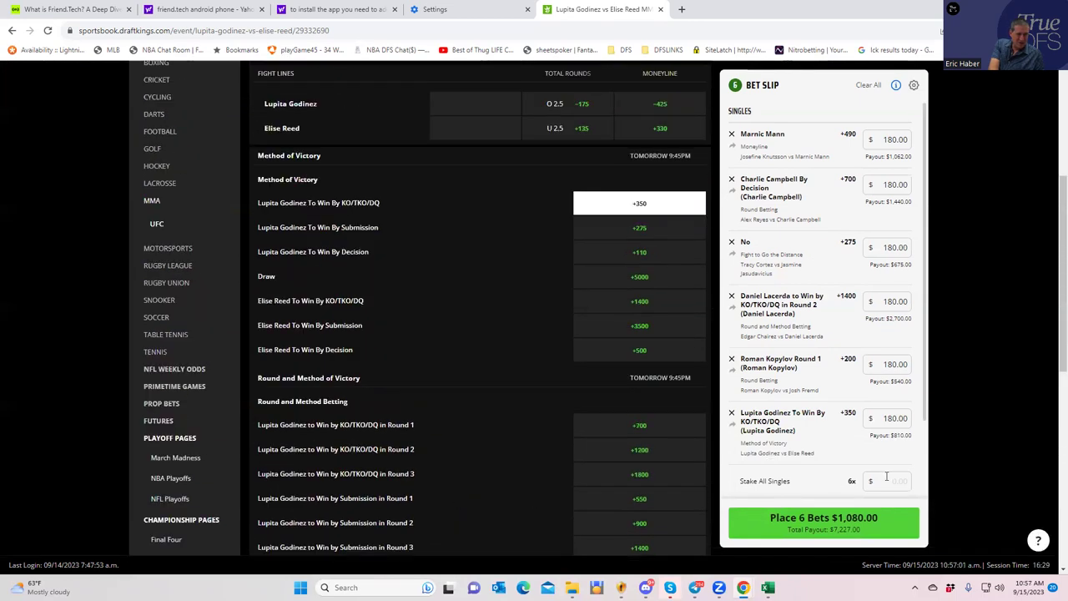
{"action": "scroll", "coordinate": [495, 246], "scroll_direction": "up", "scroll_amount": 3}
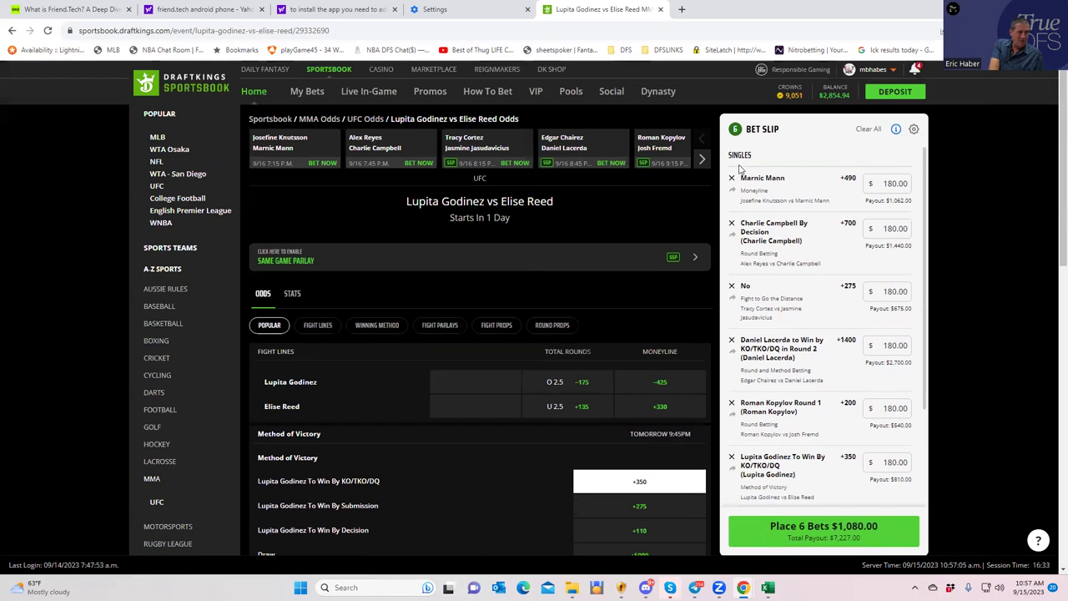
{"action": "left_click", "coordinate": [702, 159]}
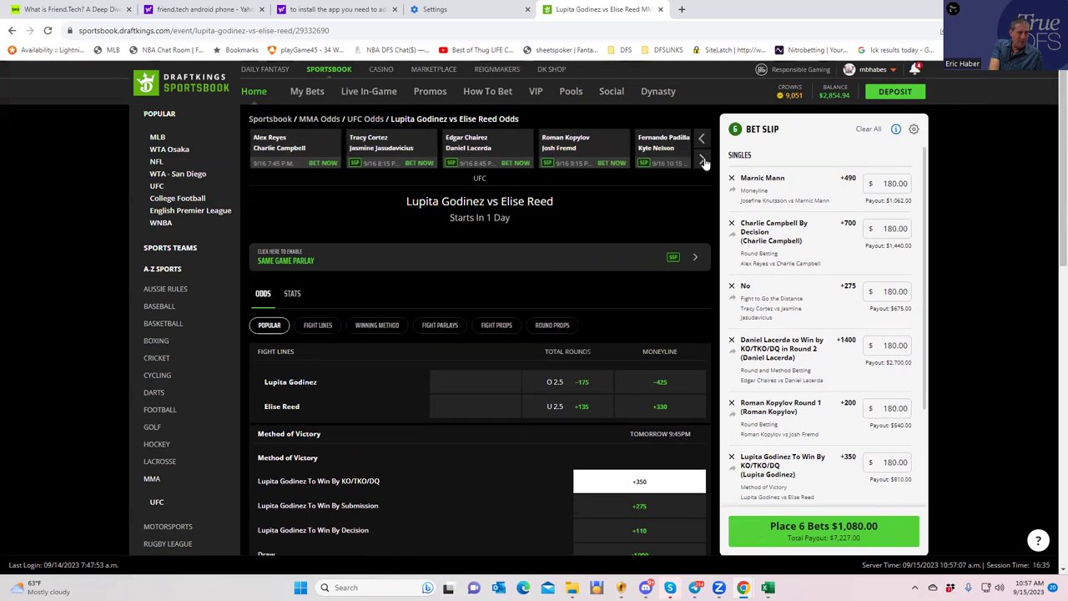
{"action": "left_click", "coordinate": [703, 160]}
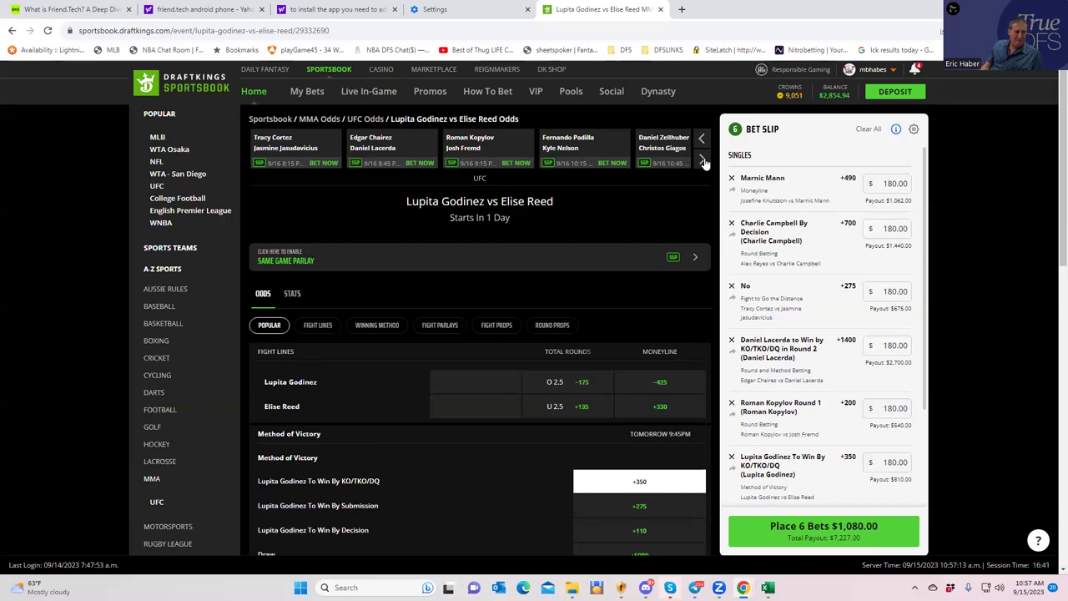
{"action": "left_click", "coordinate": [562, 143]}
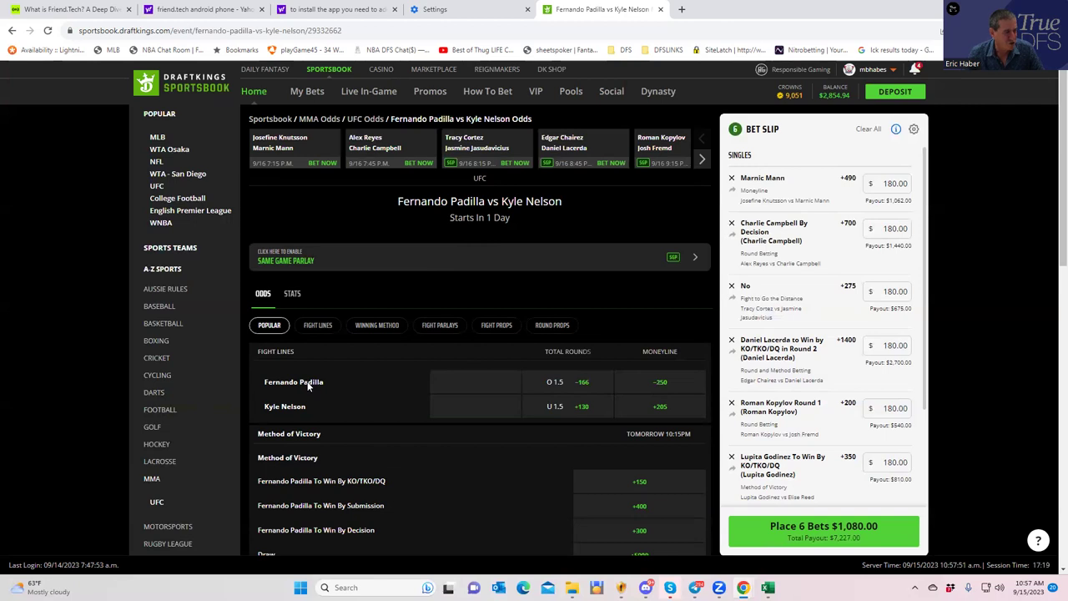
Add Fernando Padilla To Win By Submission to the bet slip with a $180 wager and check its entry.
{"action": "scroll", "coordinate": [463, 474], "scroll_direction": "down", "scroll_amount": 1}
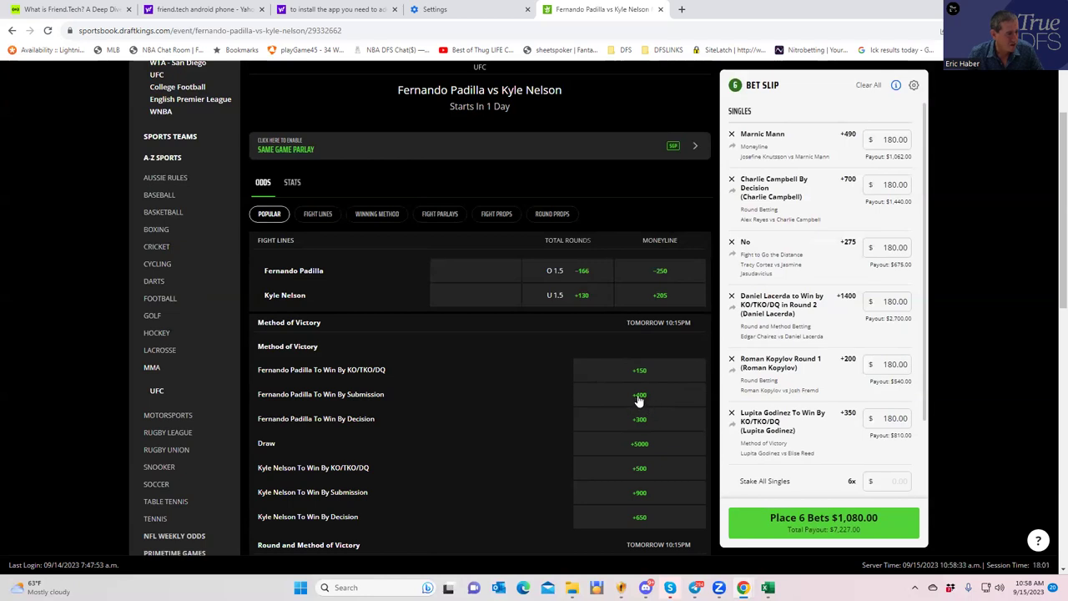
{"action": "left_click", "coordinate": [638, 396]}
{"action": "left_click", "coordinate": [886, 481]}
{"action": "type", "text": "180"}
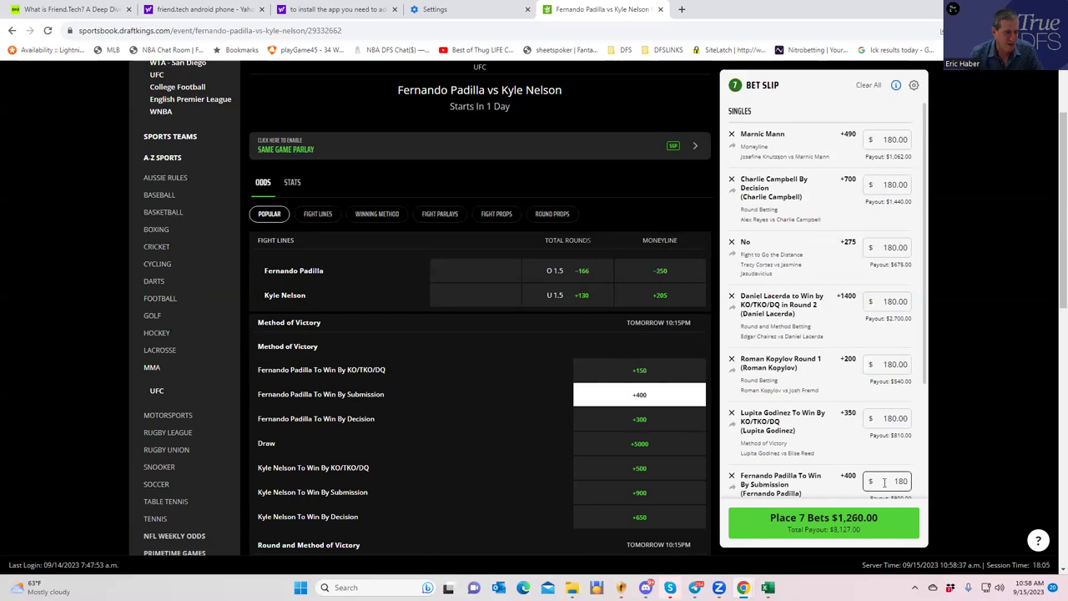
{"action": "left_click", "coordinate": [853, 447]}
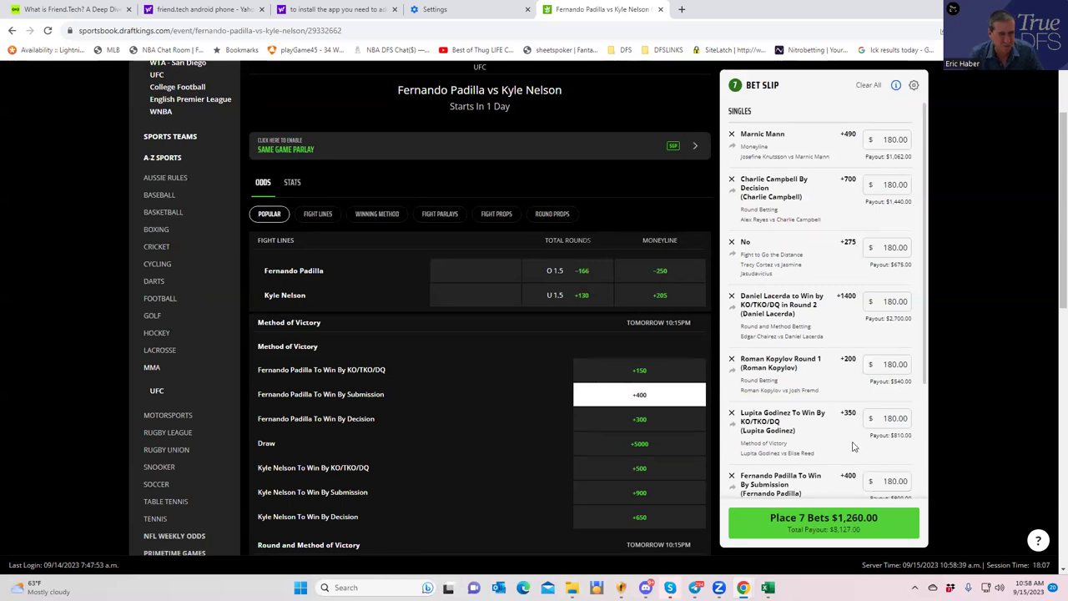
{"action": "scroll", "coordinate": [797, 458], "scroll_direction": "down", "scroll_amount": 2}
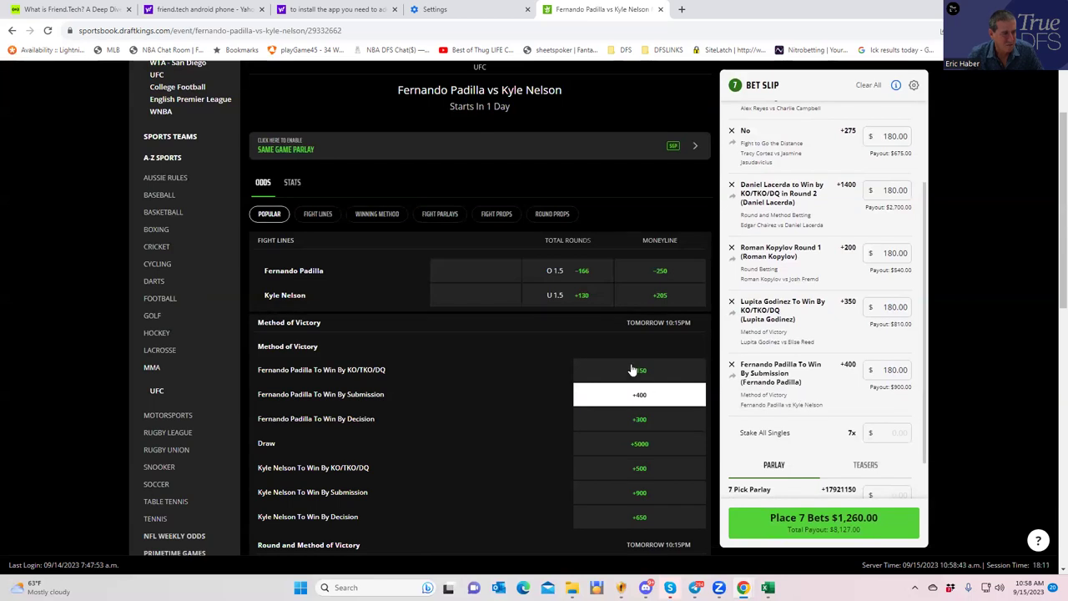
Open the Daniel Zellhuber vs Christos Giagos fight from the list of upcoming UFC fights.
{"action": "scroll", "coordinate": [632, 371], "scroll_direction": "up", "scroll_amount": 2}
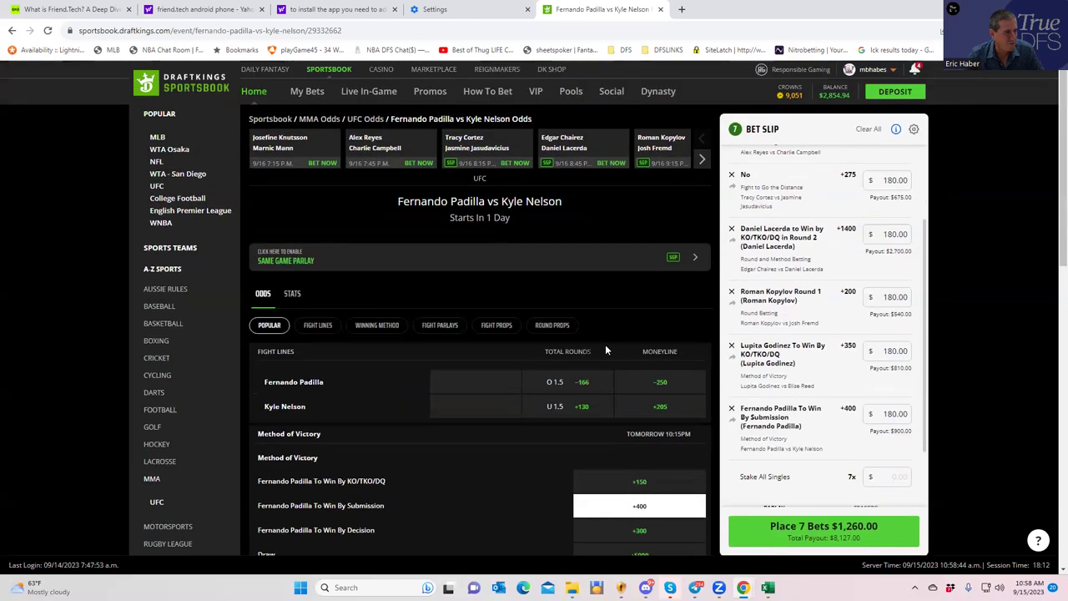
{"action": "left_click", "coordinate": [701, 159]}
{"action": "left_click", "coordinate": [701, 159]}
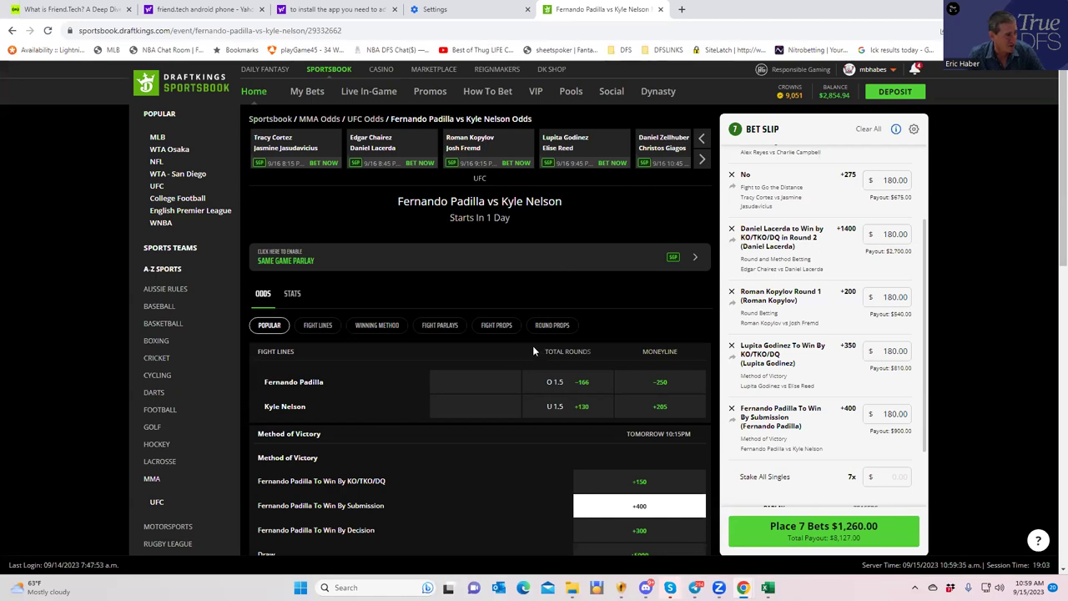
{"action": "scroll", "coordinate": [521, 450], "scroll_direction": "down", "scroll_amount": 3}
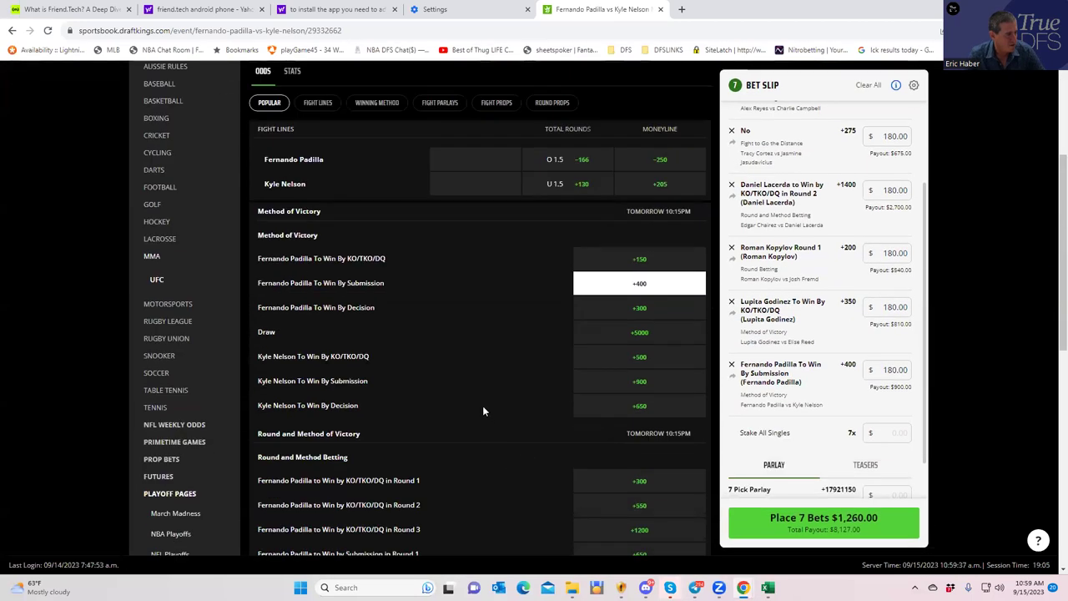
{"action": "scroll", "coordinate": [486, 398], "scroll_direction": "up", "scroll_amount": 2}
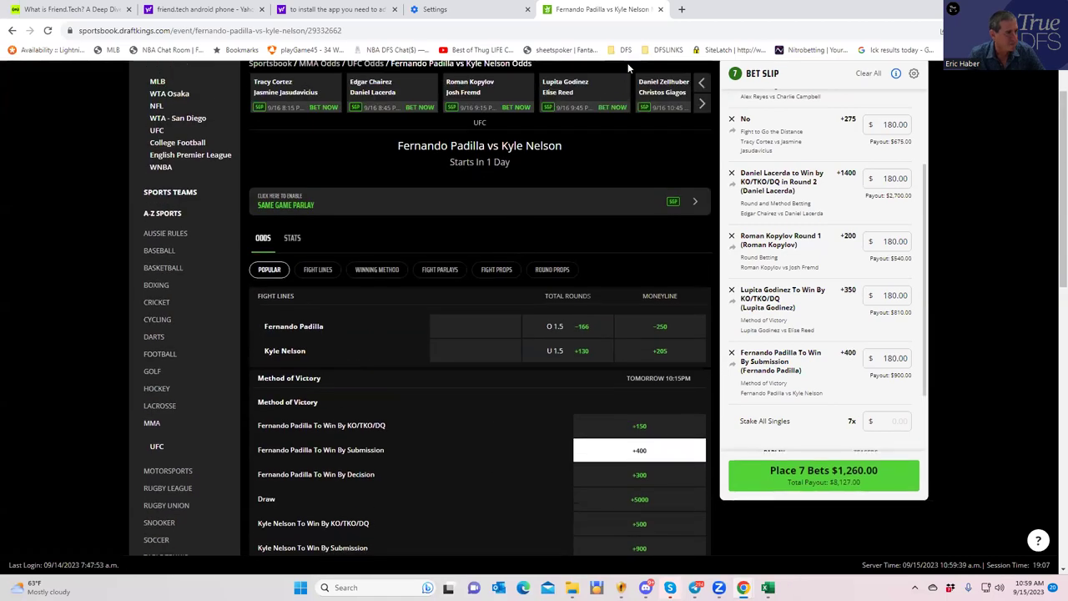
{"action": "left_click", "coordinate": [670, 80]}
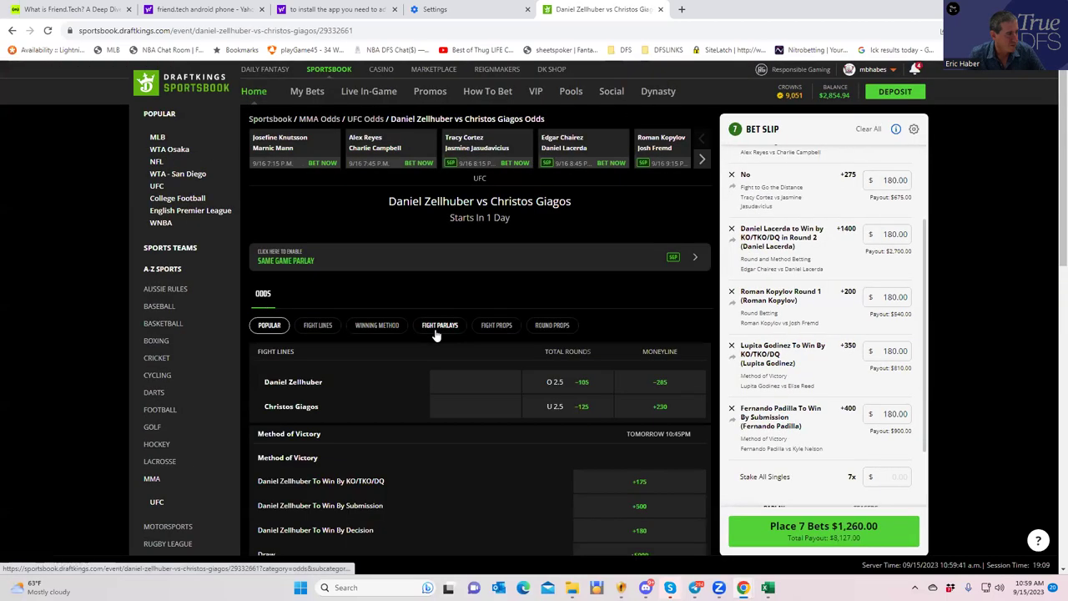
Look over the popular method odds and the round props for the Zellhuber vs Giagos fight.
{"action": "scroll", "coordinate": [462, 349], "scroll_direction": "down", "scroll_amount": 3}
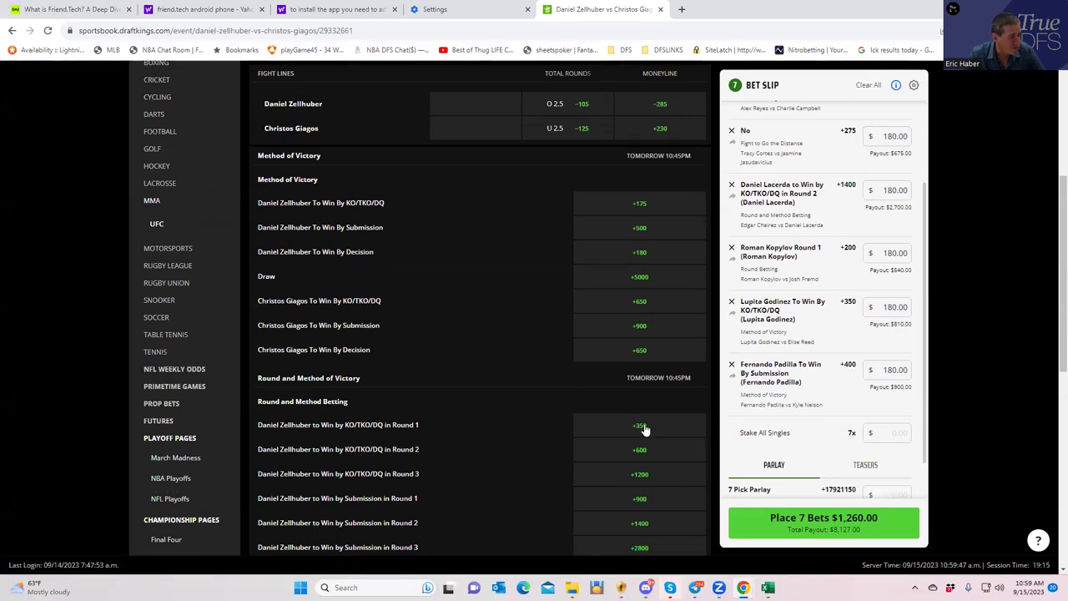
{"action": "scroll", "coordinate": [643, 425], "scroll_direction": "up", "scroll_amount": 3}
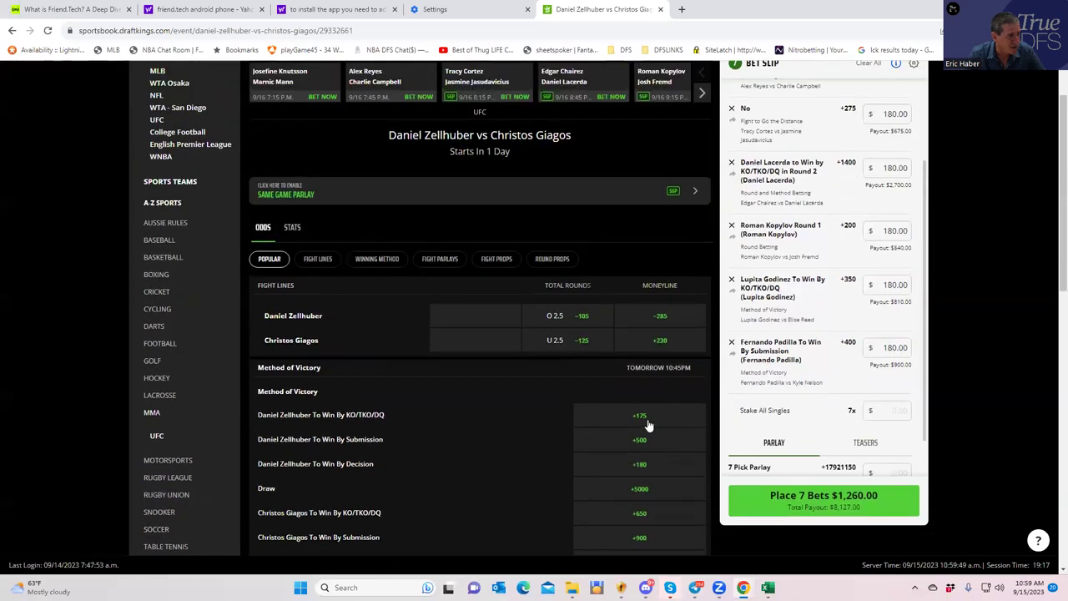
{"action": "left_click", "coordinate": [551, 270]}
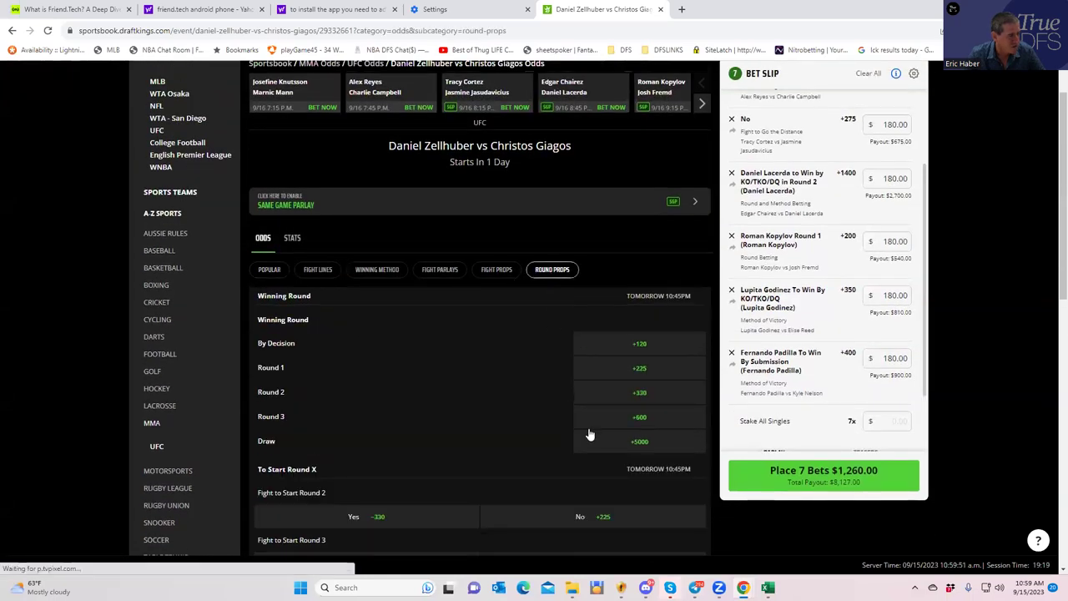
{"action": "scroll", "coordinate": [547, 442], "scroll_direction": "down", "scroll_amount": 3}
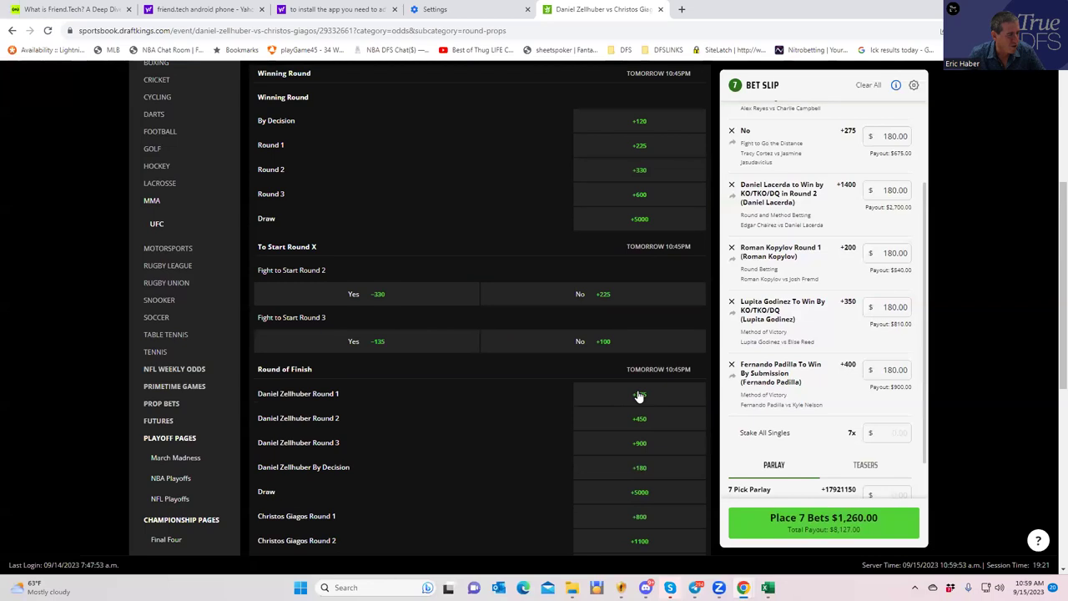
{"action": "scroll", "coordinate": [638, 395], "scroll_direction": "up", "scroll_amount": 3}
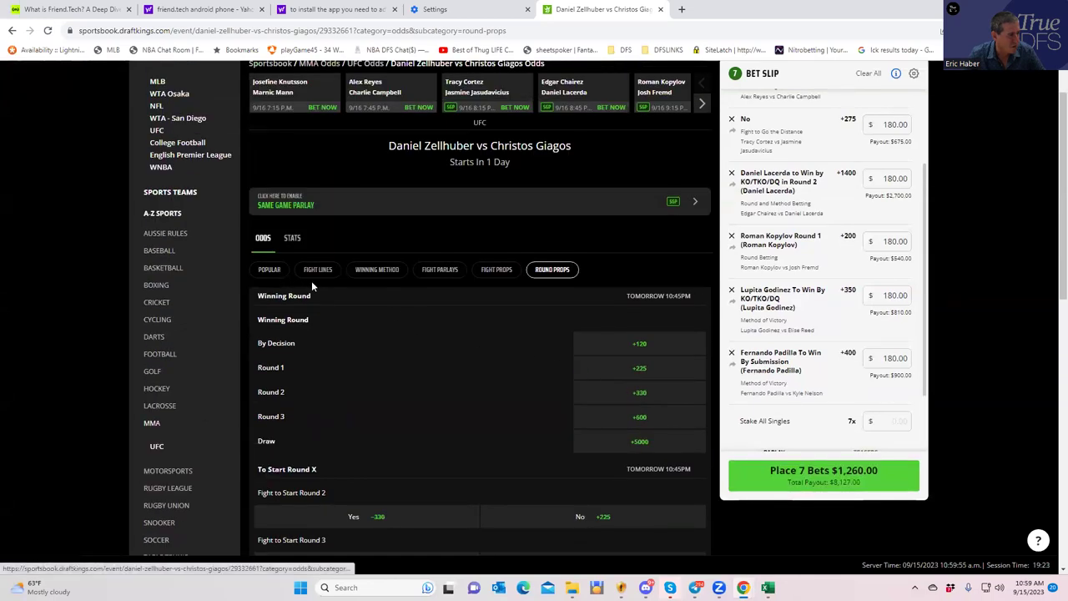
{"action": "scroll", "coordinate": [427, 326], "scroll_direction": "down", "scroll_amount": 2}
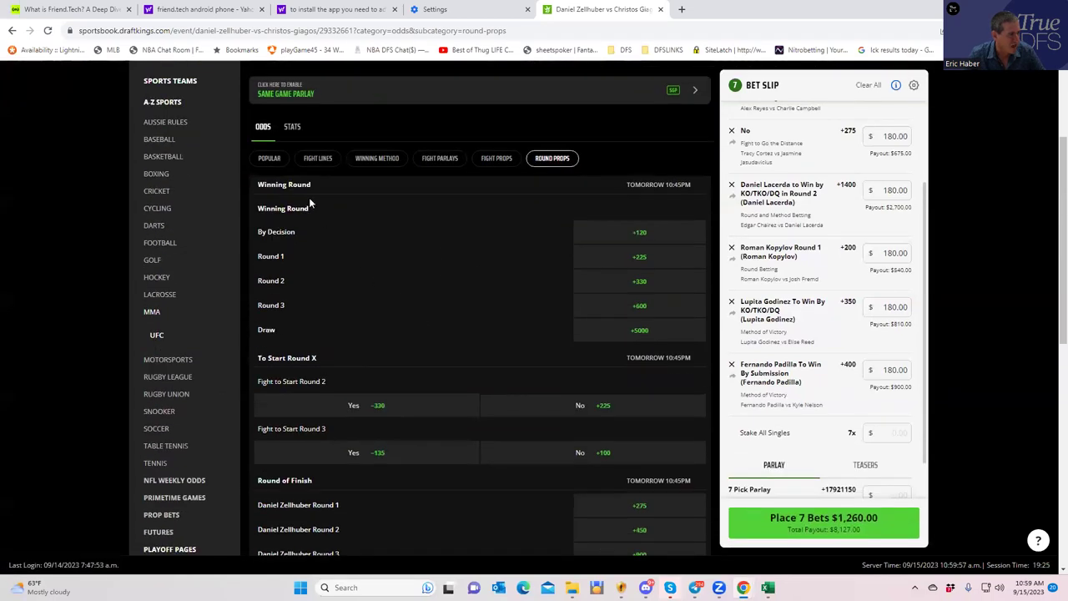
{"action": "left_click", "coordinate": [270, 159]}
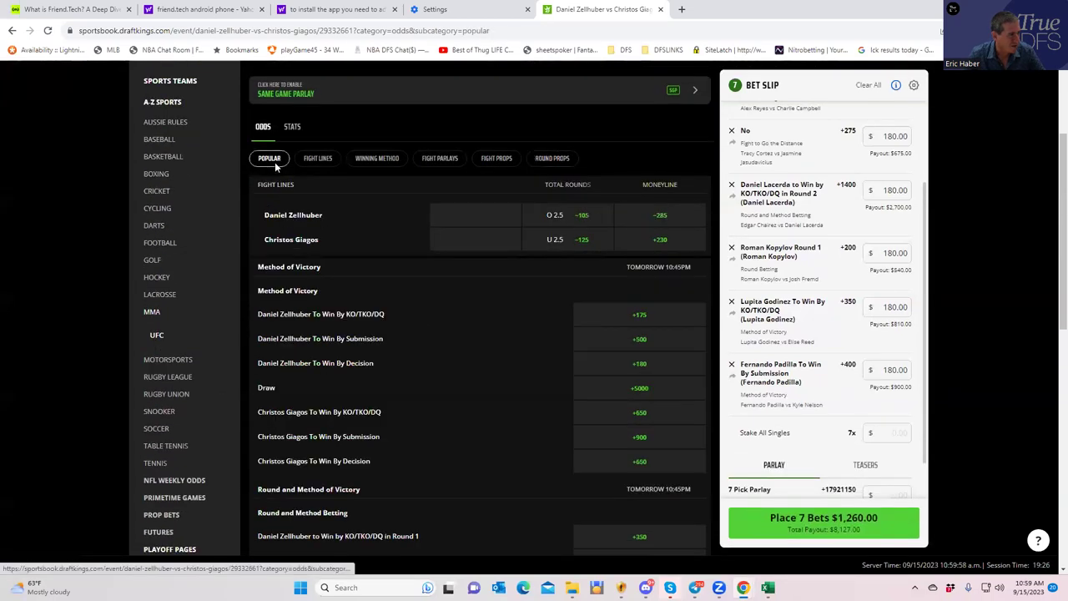
From the winning method markets, add Christos Giagos To Win By Decision to the bet slip with a $180 wager.
{"action": "left_click", "coordinate": [380, 158]}
{"action": "scroll", "coordinate": [479, 330], "scroll_direction": "down", "scroll_amount": 3}
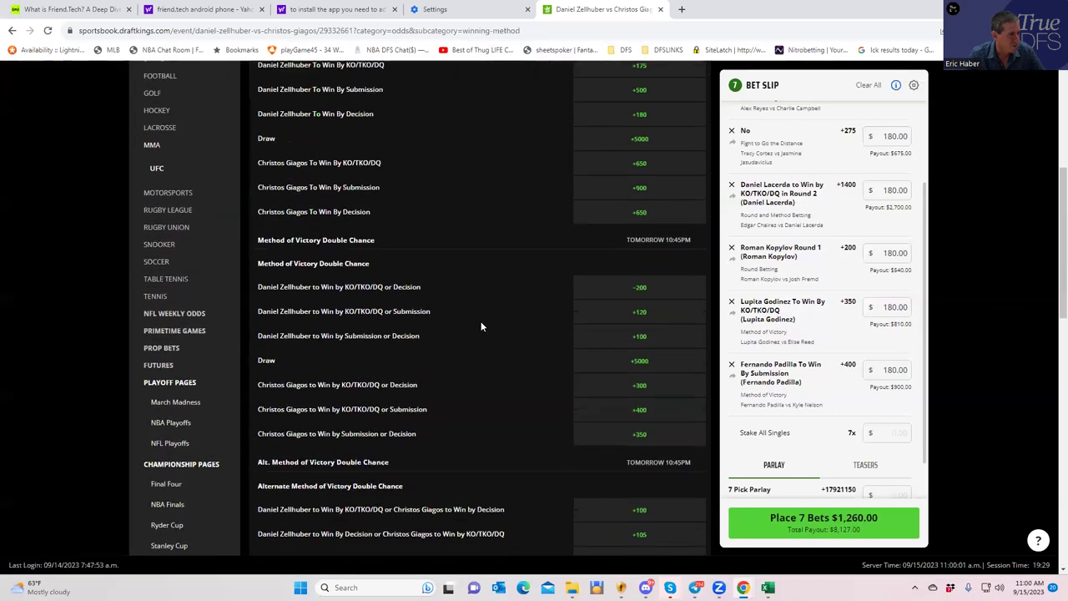
{"action": "left_click", "coordinate": [639, 213]}
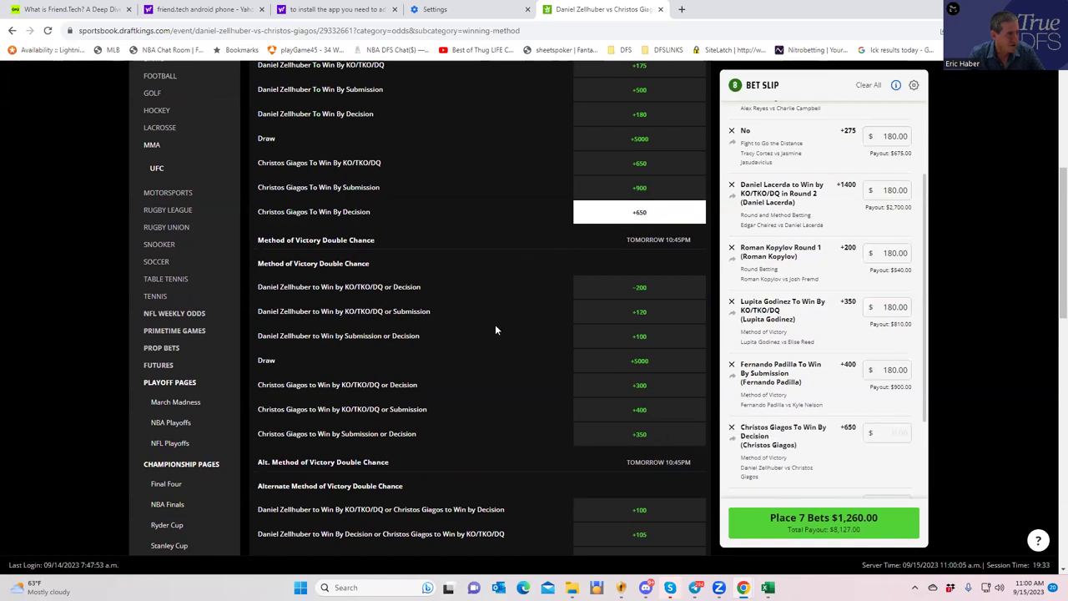
{"action": "left_click", "coordinate": [886, 433]}
{"action": "type", "text": "180"}
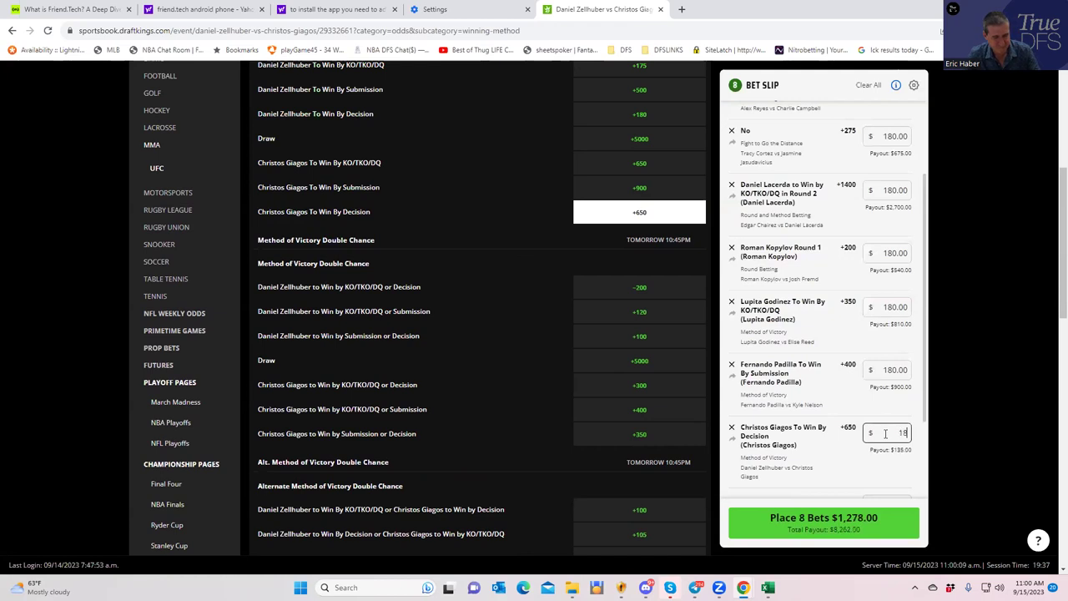
{"action": "left_click", "coordinate": [875, 471]}
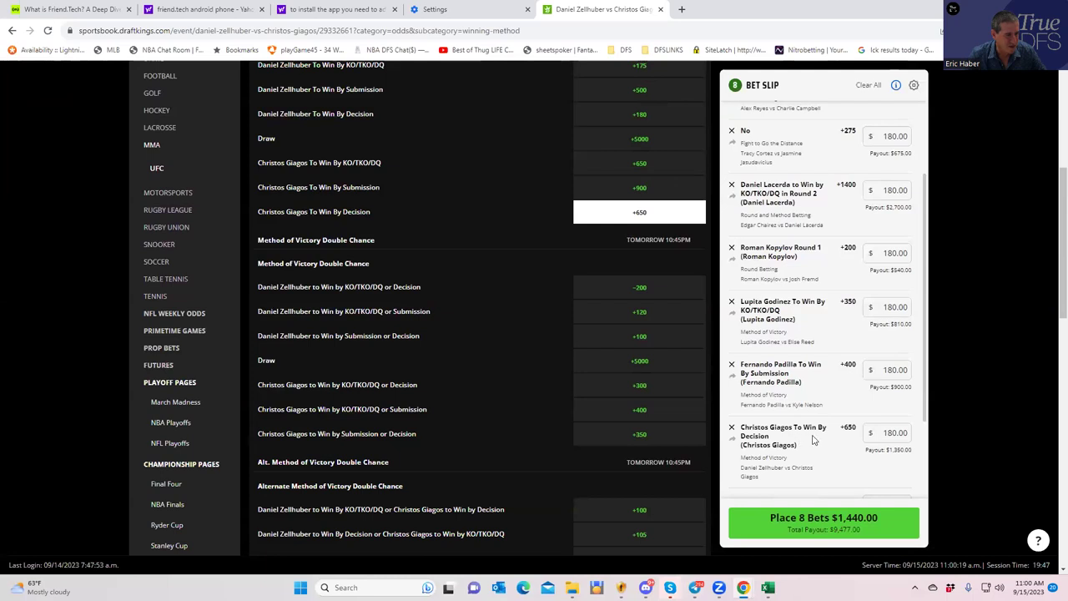
Open the Raul Rosas Jr vs Terrence Mitchell fight from the list of upcoming UFC fights.
{"action": "scroll", "coordinate": [801, 381], "scroll_direction": "up", "scroll_amount": 2}
{"action": "scroll", "coordinate": [606, 286], "scroll_direction": "up", "scroll_amount": 4}
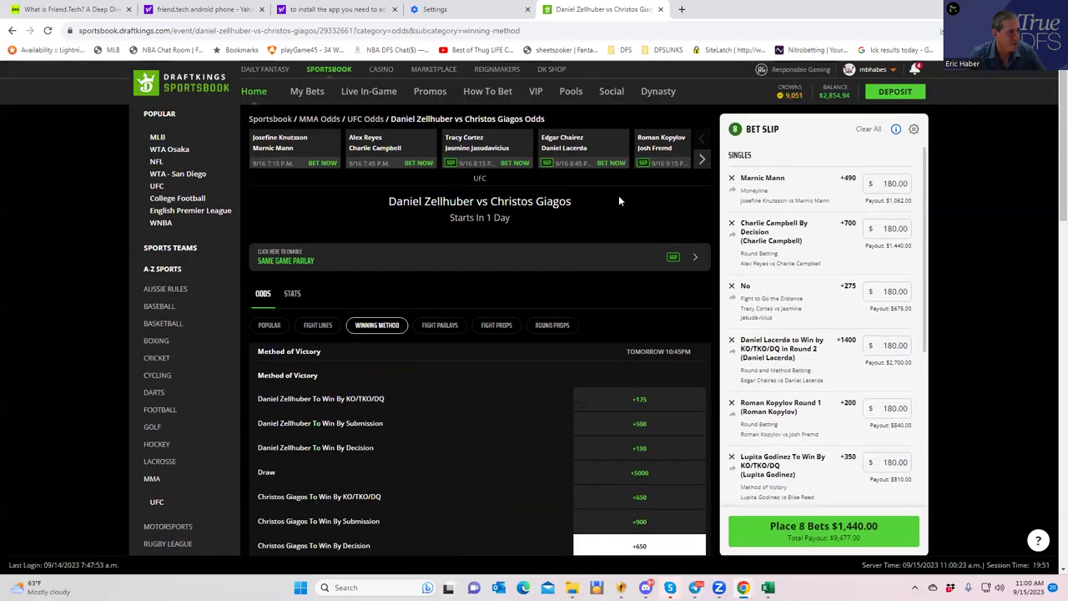
{"action": "left_click", "coordinate": [702, 160]}
{"action": "left_click", "coordinate": [702, 160]}
{"action": "left_click", "coordinate": [702, 160]}
{"action": "left_click", "coordinate": [701, 160]}
{"action": "left_click", "coordinate": [702, 160]}
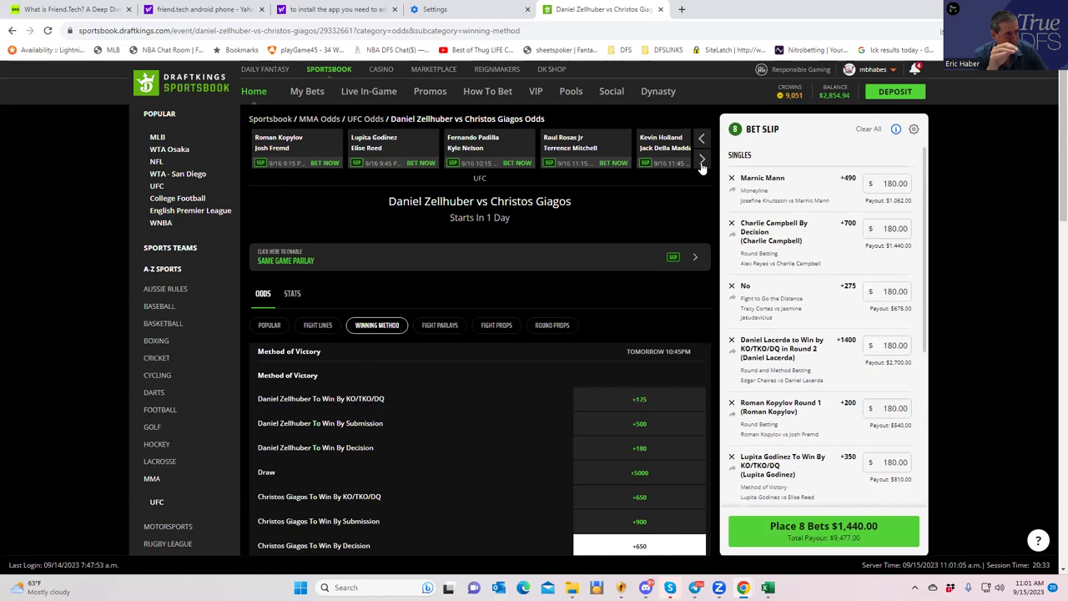
{"action": "left_click", "coordinate": [560, 143]}
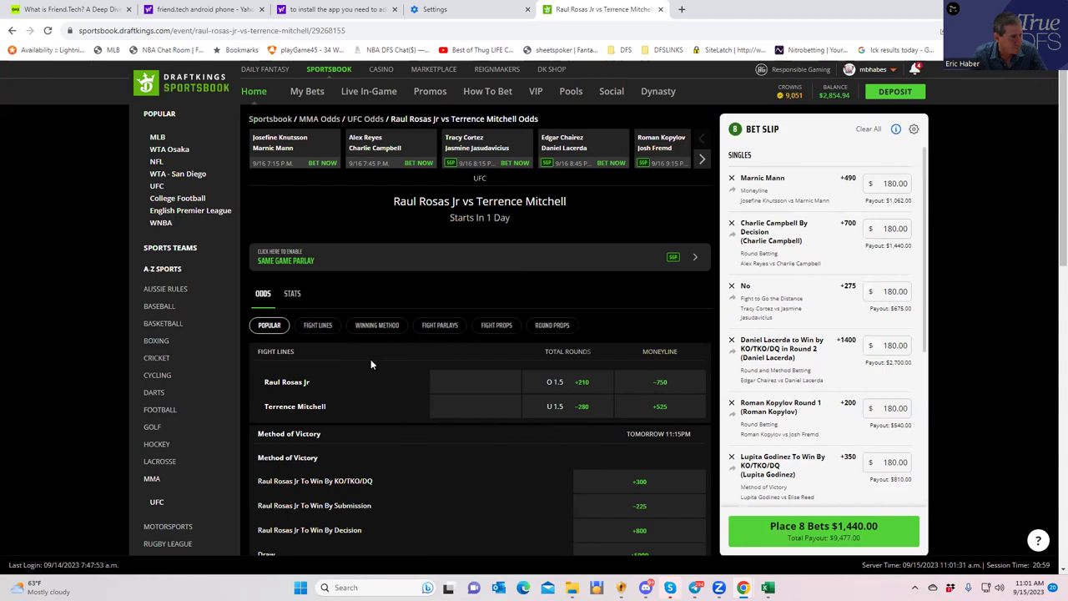
From the Round of Finish market in the round props, add Raul Rosas Jr Round 2 to the bet slip with a $180 wager.
{"action": "left_click", "coordinate": [550, 325]}
{"action": "scroll", "coordinate": [503, 398], "scroll_direction": "down", "scroll_amount": 3}
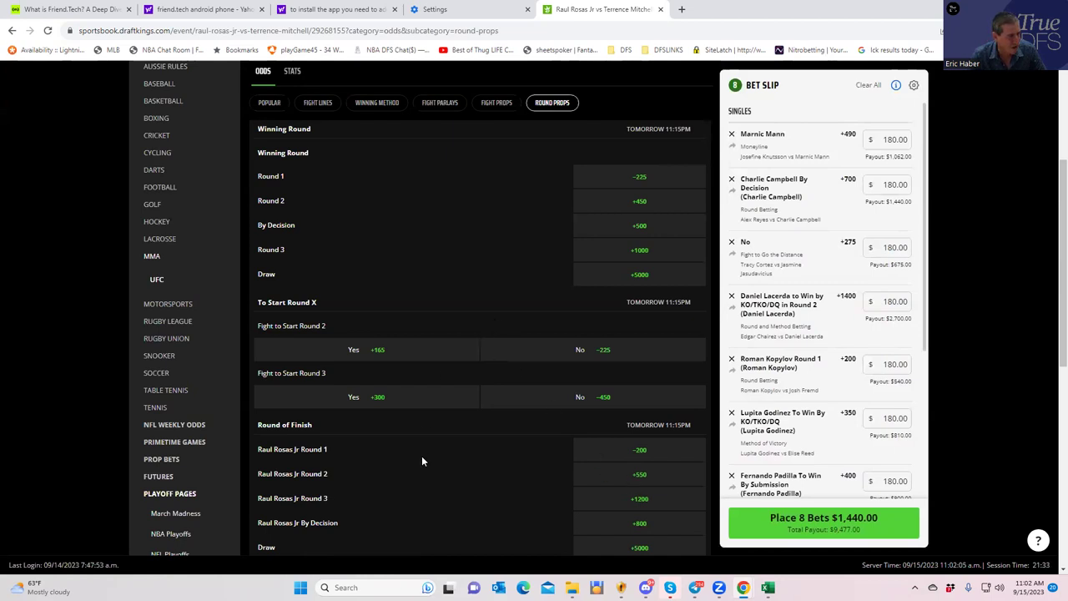
{"action": "left_click", "coordinate": [640, 477]}
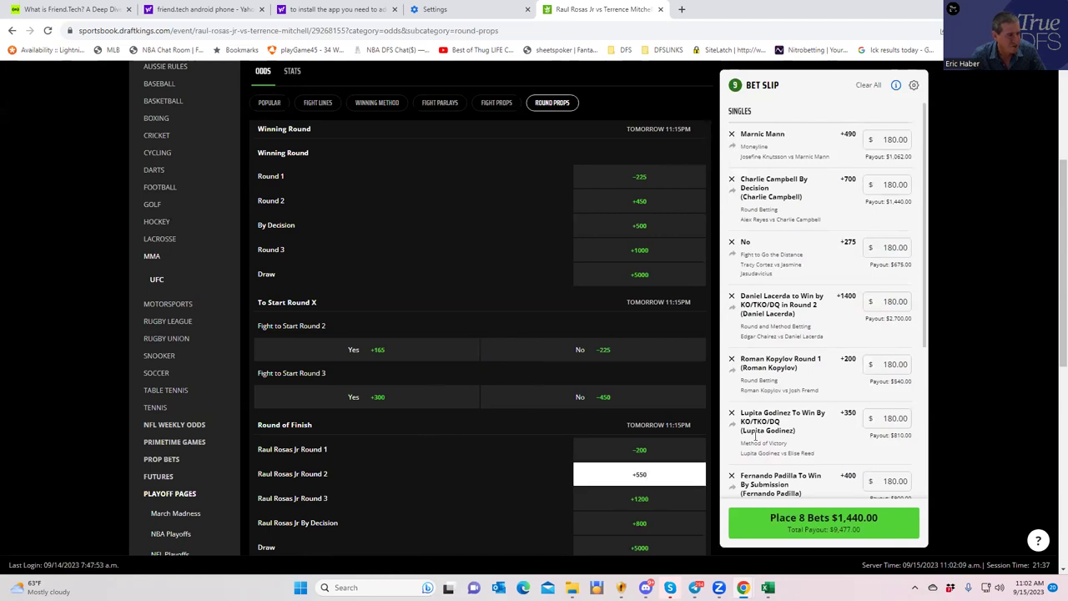
{"action": "scroll", "coordinate": [776, 426], "scroll_direction": "down", "scroll_amount": 3}
{"action": "left_click", "coordinate": [897, 386]}
{"action": "type", "text": "180"}
{"action": "key", "text": "Tab"}
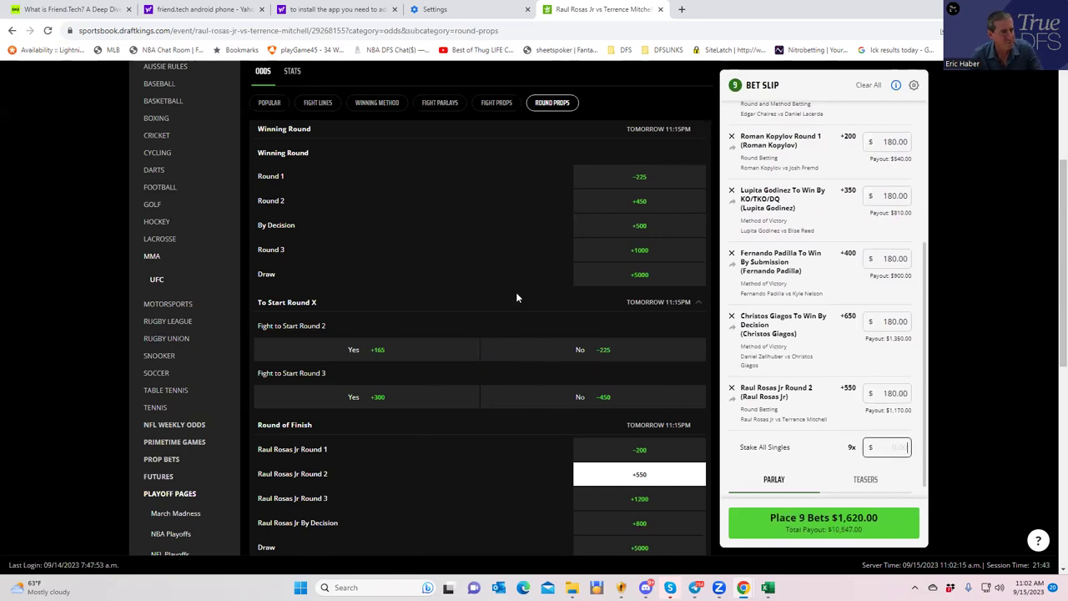
Open the Kevin Holland vs Jack Della Maddalena fight from the list of upcoming UFC fights.
{"action": "scroll", "coordinate": [514, 292], "scroll_direction": "up", "scroll_amount": 3}
{"action": "left_click", "coordinate": [704, 163]}
{"action": "left_click", "coordinate": [704, 163]}
{"action": "left_click", "coordinate": [704, 163]}
{"action": "left_click", "coordinate": [704, 163]}
{"action": "left_click", "coordinate": [704, 163]}
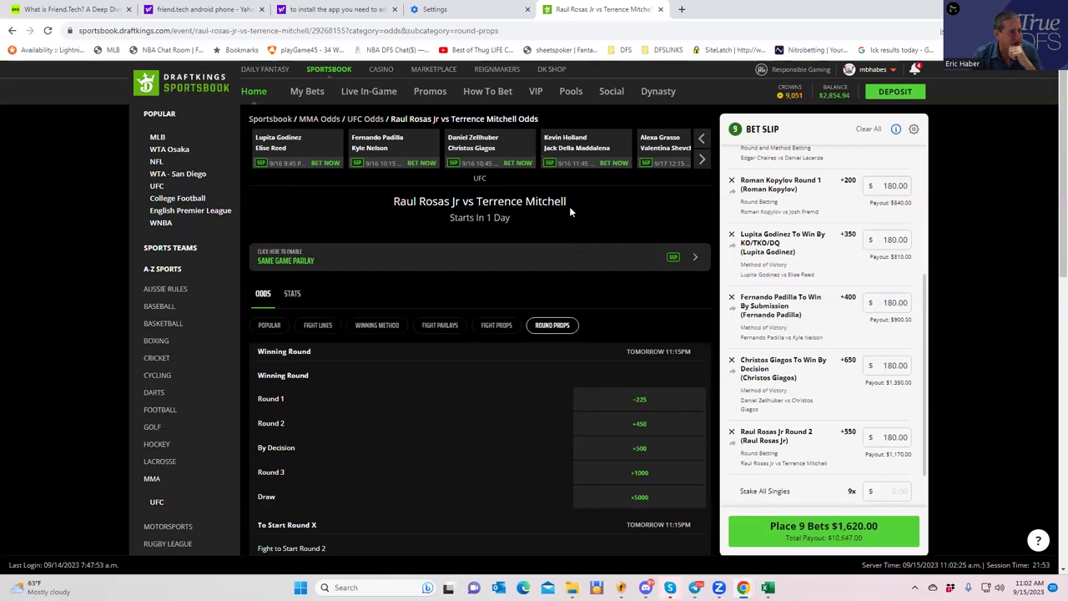
{"action": "left_click", "coordinate": [569, 148]}
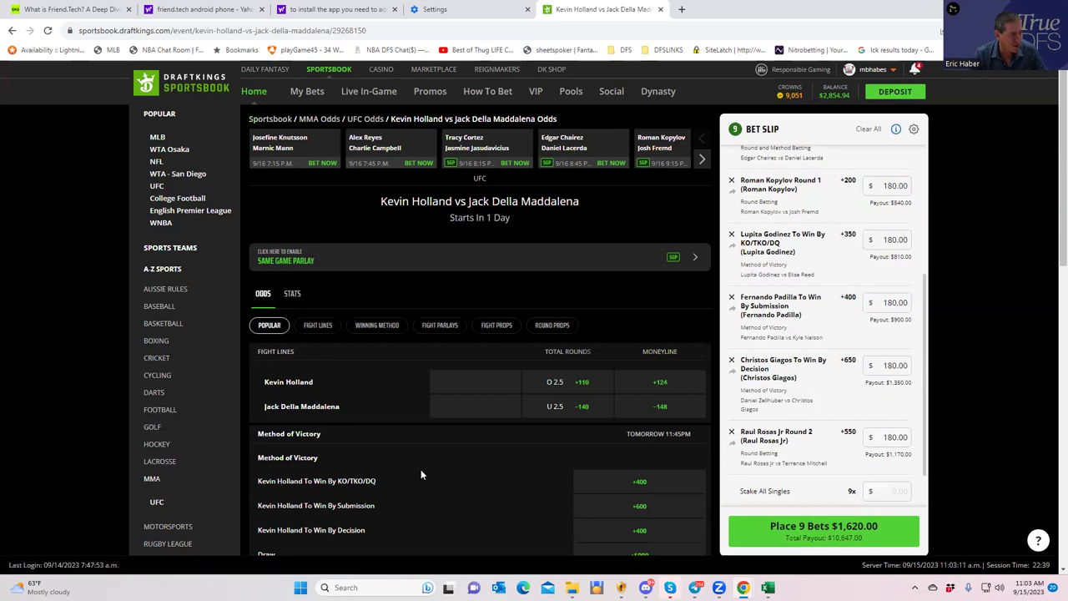
Check the method and round odds, then add Jack Della Maddalena To Win By Decision to the bet slip with a $180 wager.
{"action": "scroll", "coordinate": [421, 479], "scroll_direction": "down", "scroll_amount": 2}
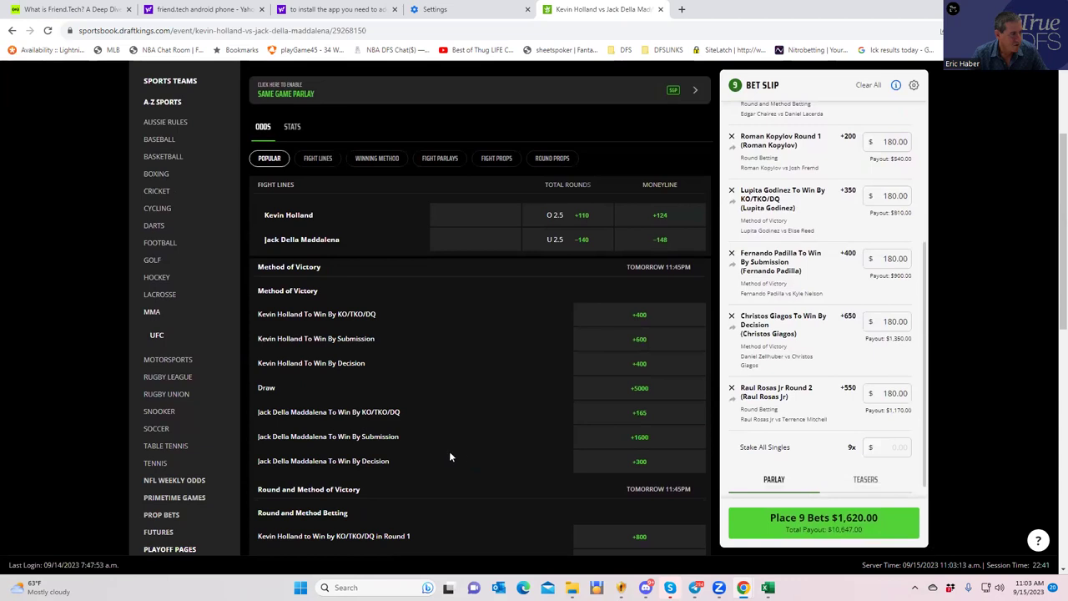
{"action": "scroll", "coordinate": [485, 456], "scroll_direction": "down", "scroll_amount": 3}
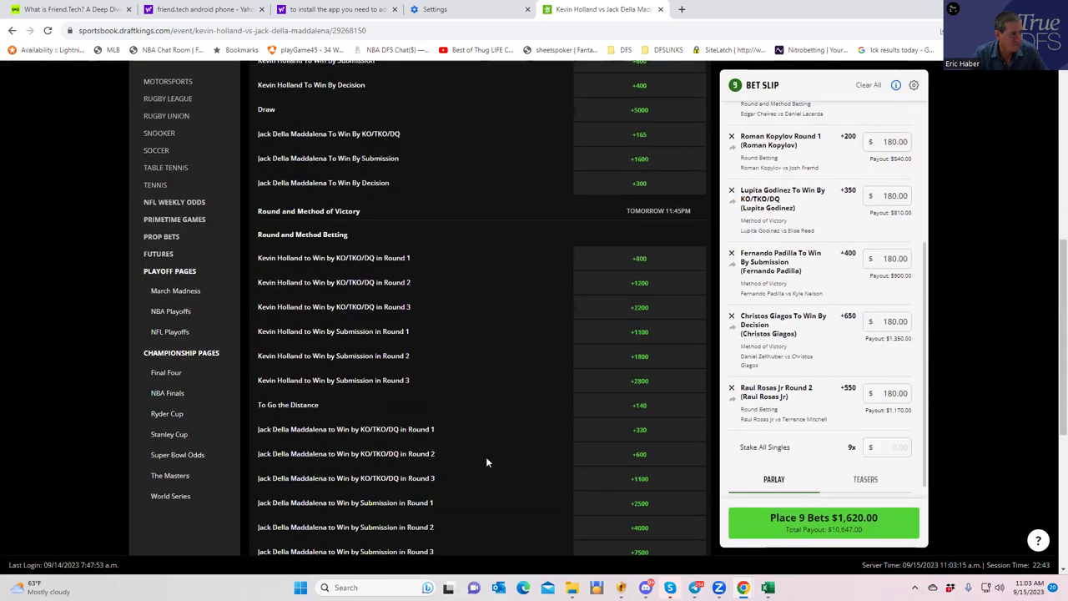
{"action": "scroll", "coordinate": [486, 456], "scroll_direction": "down", "scroll_amount": 2}
{"action": "scroll", "coordinate": [495, 438], "scroll_direction": "up", "scroll_amount": 1}
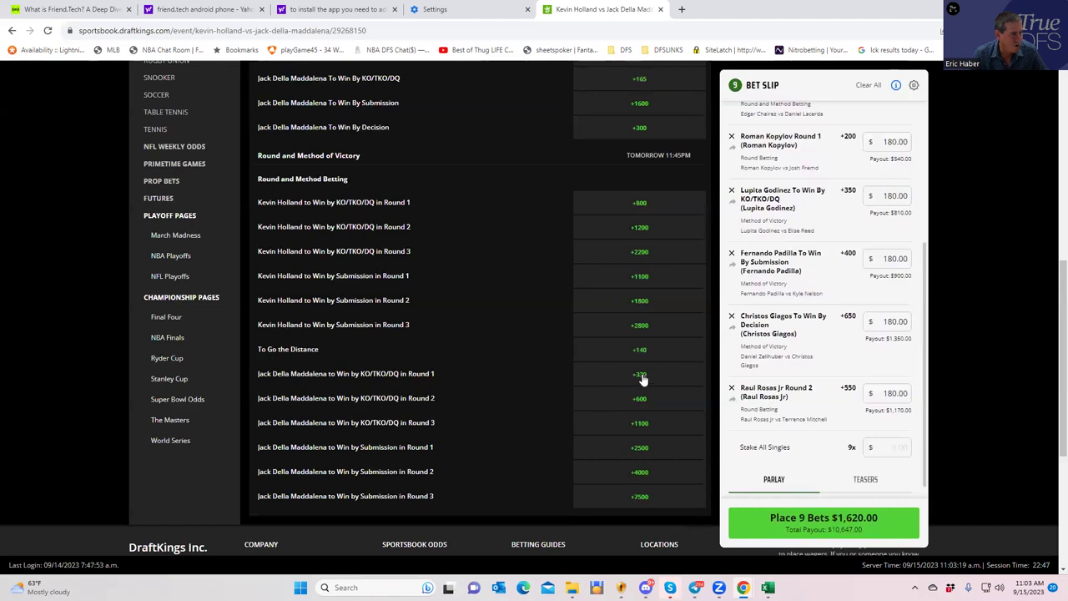
{"action": "scroll", "coordinate": [640, 382], "scroll_direction": "up", "scroll_amount": 2}
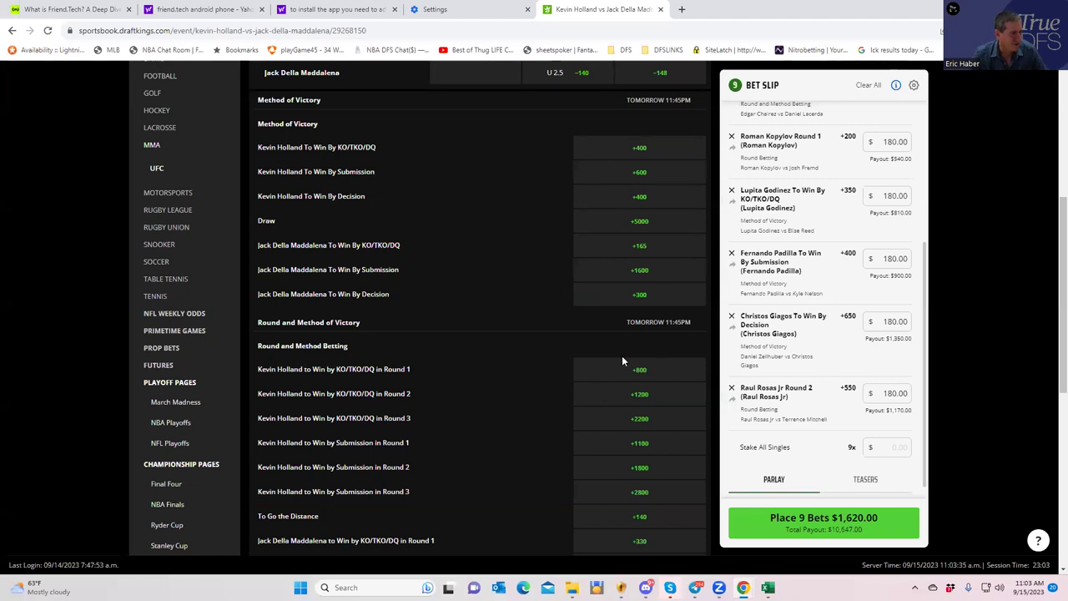
{"action": "left_click", "coordinate": [639, 296]}
{"action": "left_click", "coordinate": [897, 443]}
{"action": "type", "text": "180"}
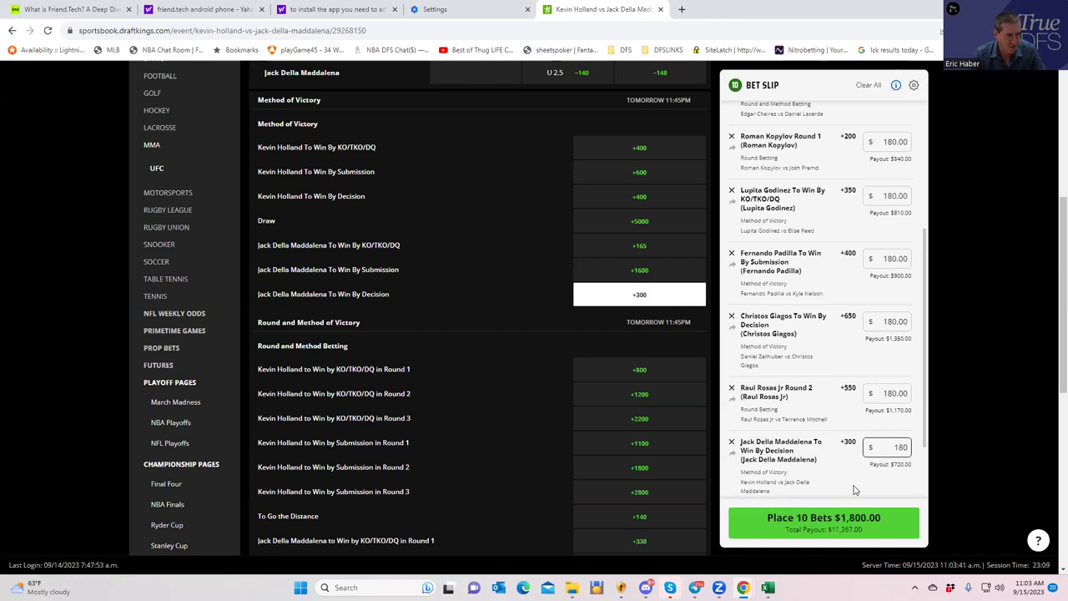
{"action": "left_click", "coordinate": [854, 489]}
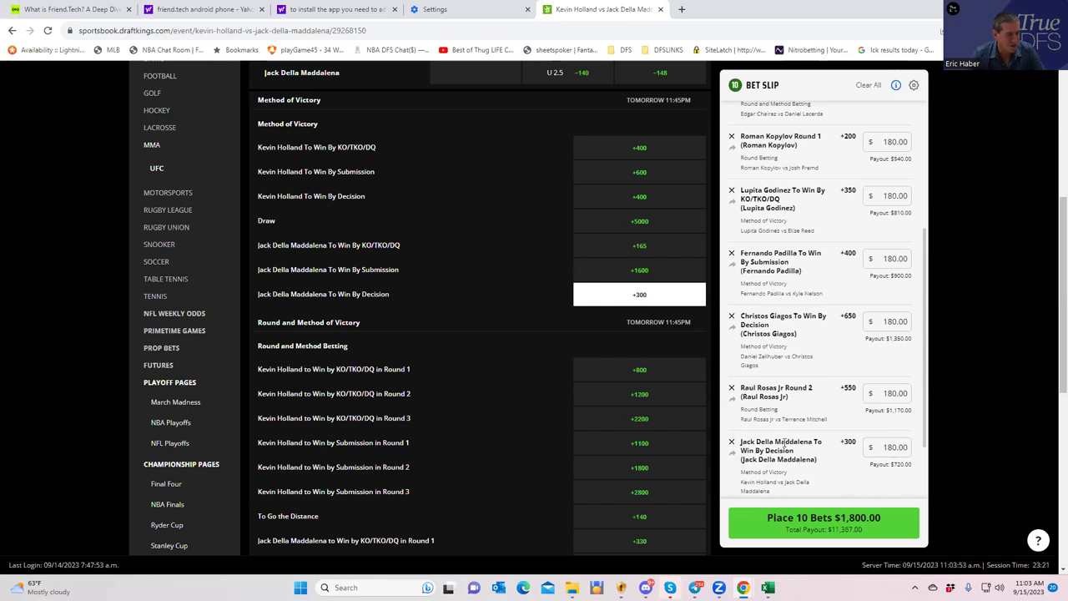
Browse the upcoming fights as far as Alexa Grasso vs Valentina Shevchenko and review the bet slip from its first entry.
{"action": "scroll", "coordinate": [517, 236], "scroll_direction": "up", "scroll_amount": 4}
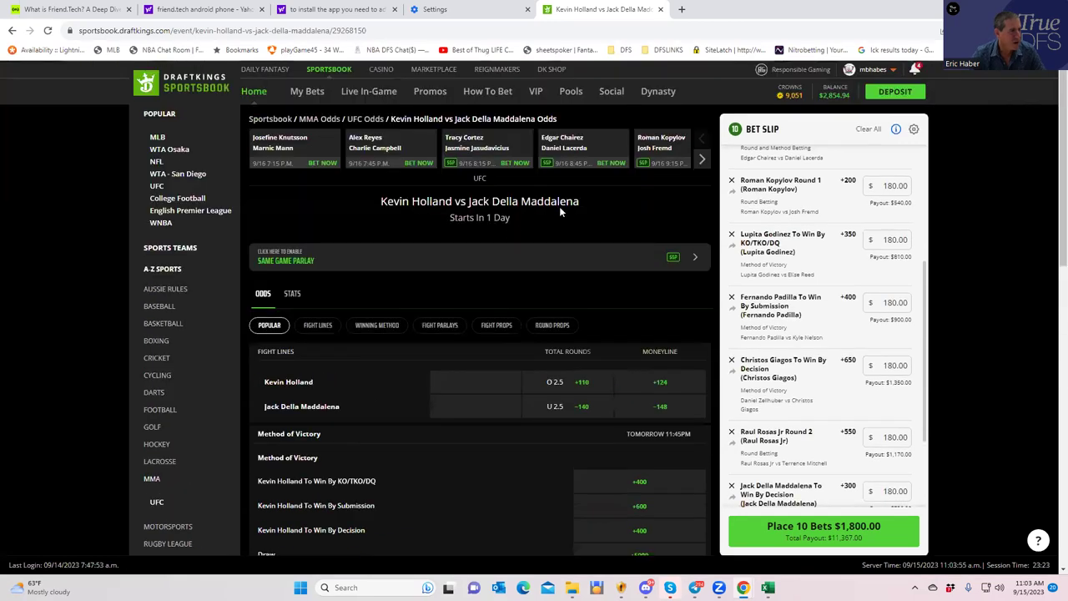
{"action": "left_click", "coordinate": [701, 160]}
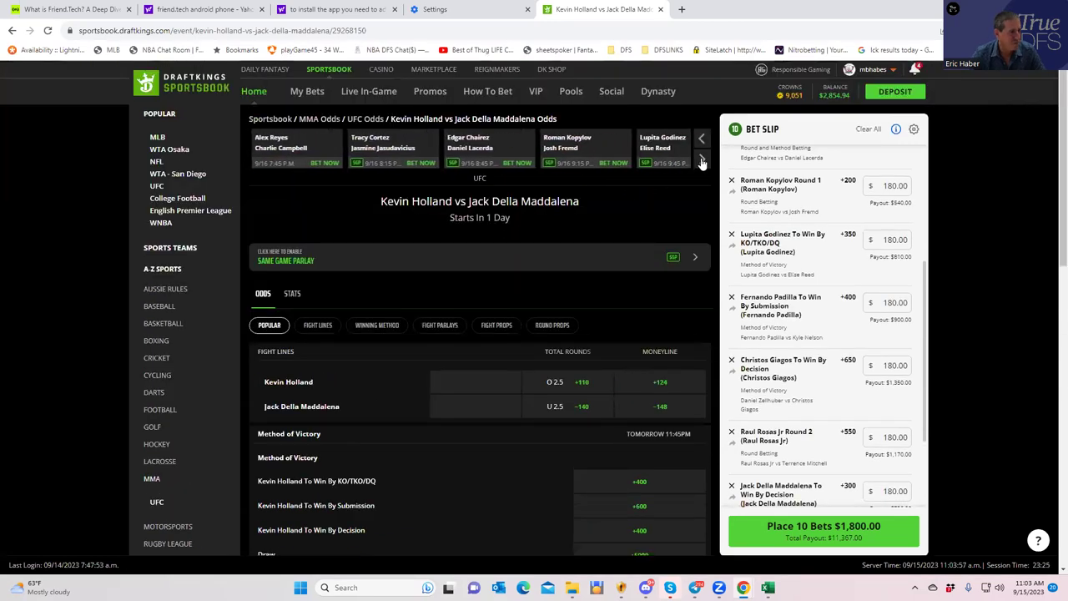
{"action": "left_click", "coordinate": [702, 160]}
{"action": "left_click", "coordinate": [702, 160]}
{"action": "left_click", "coordinate": [701, 161]}
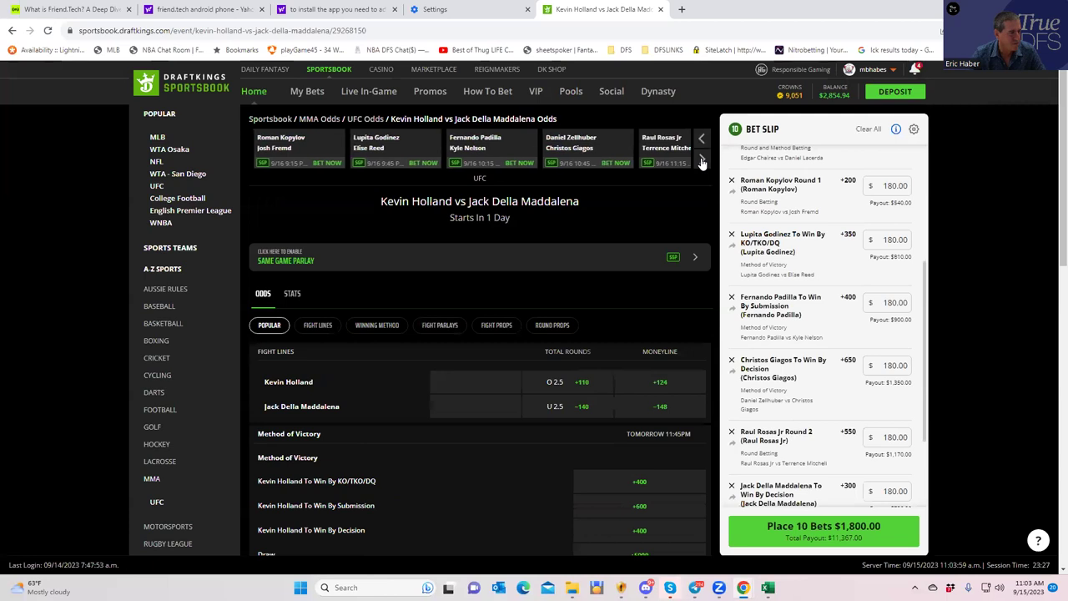
{"action": "left_click", "coordinate": [702, 161]}
{"action": "left_click", "coordinate": [702, 160]}
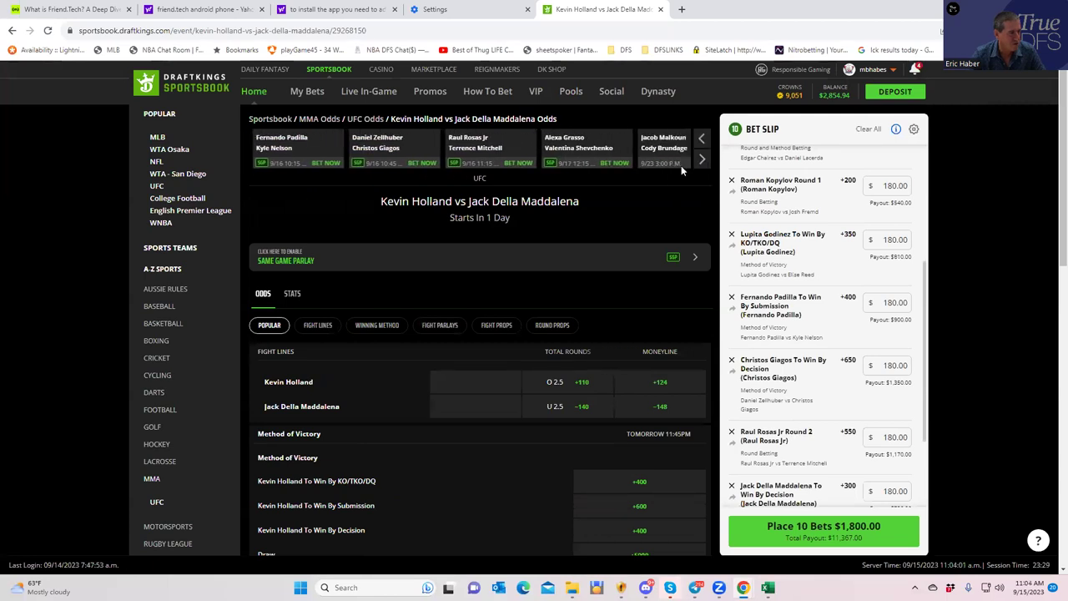
{"action": "scroll", "coordinate": [814, 330], "scroll_direction": "up", "scroll_amount": 3}
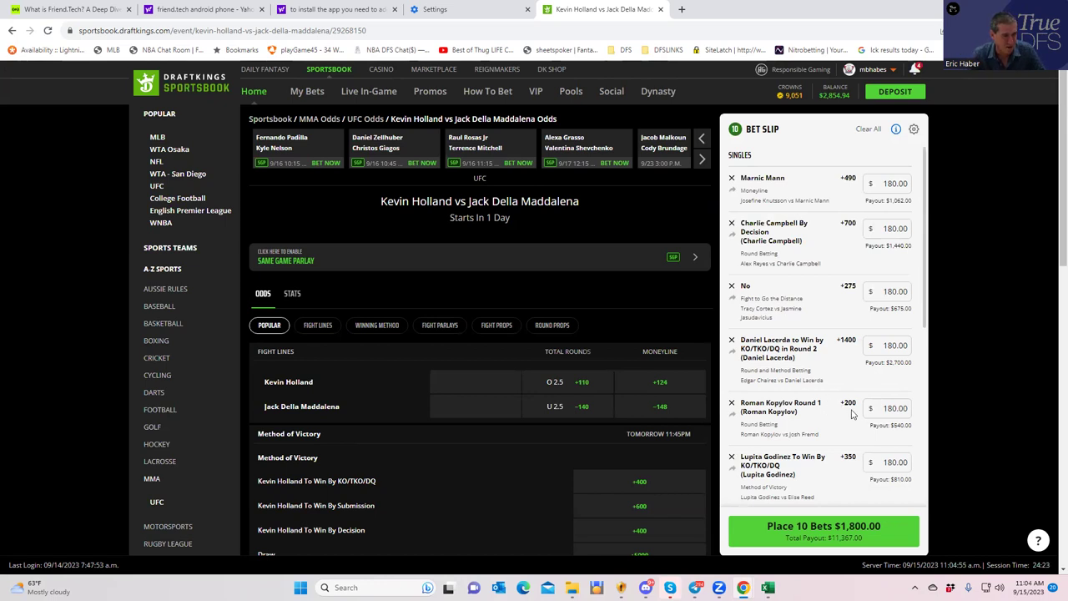
Review the remaining bet slip entries through Jack Della Maddalena To Win By Decision, dismissing the time reminder.
{"action": "scroll", "coordinate": [847, 468], "scroll_direction": "down", "scroll_amount": 1}
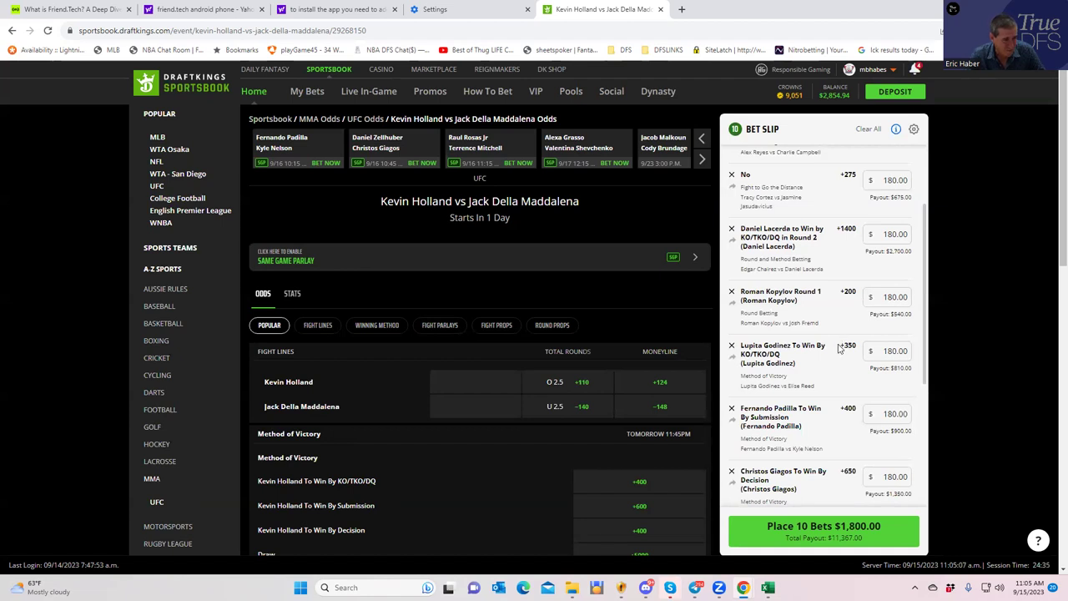
{"action": "left_click_drag", "start_coordinate": [842, 345], "coordinate": [857, 345]}
{"action": "left_click", "coordinate": [843, 376]}
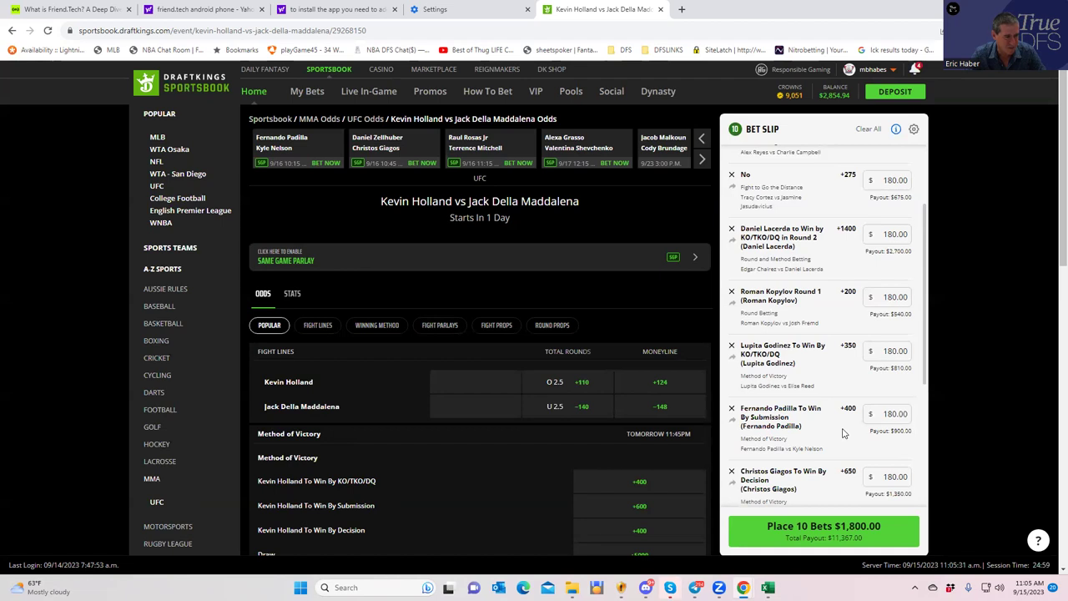
{"action": "scroll", "coordinate": [814, 433], "scroll_direction": "down", "scroll_amount": 1}
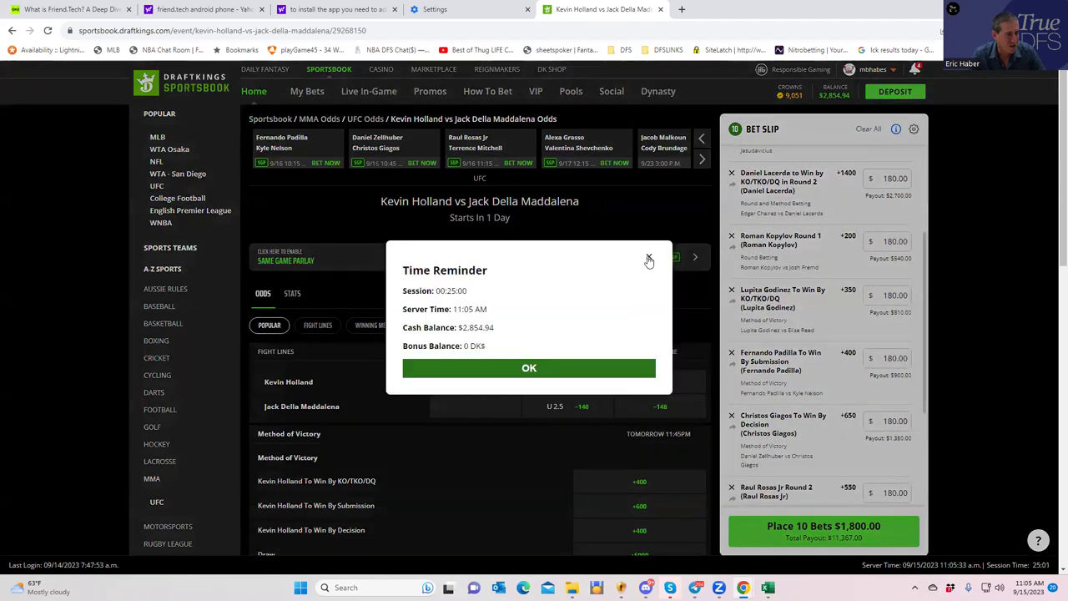
{"action": "left_click", "coordinate": [648, 259]}
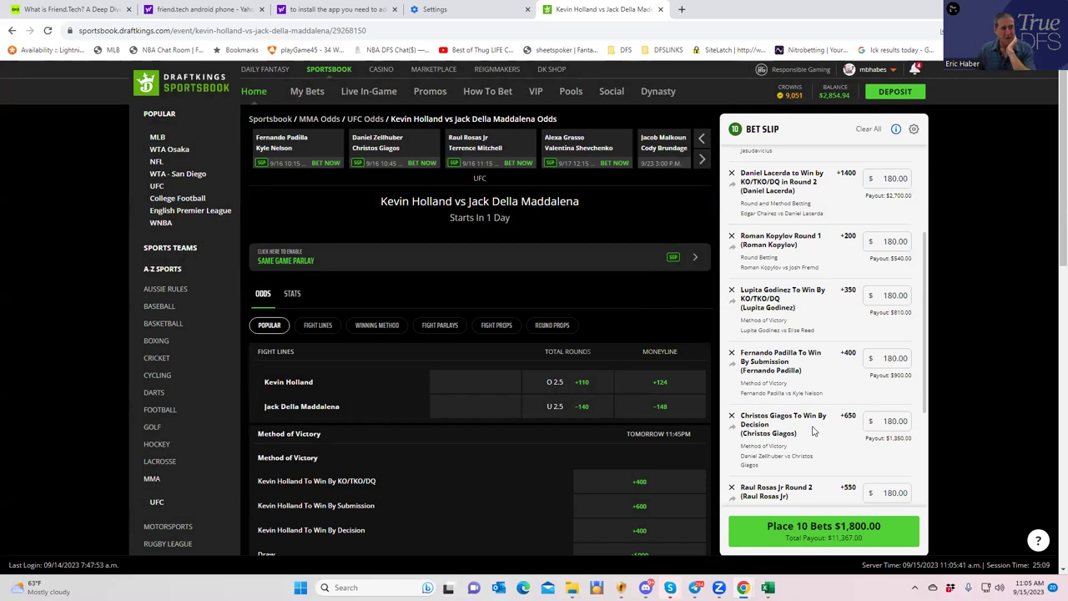
{"action": "scroll", "coordinate": [825, 453], "scroll_direction": "down", "scroll_amount": 1}
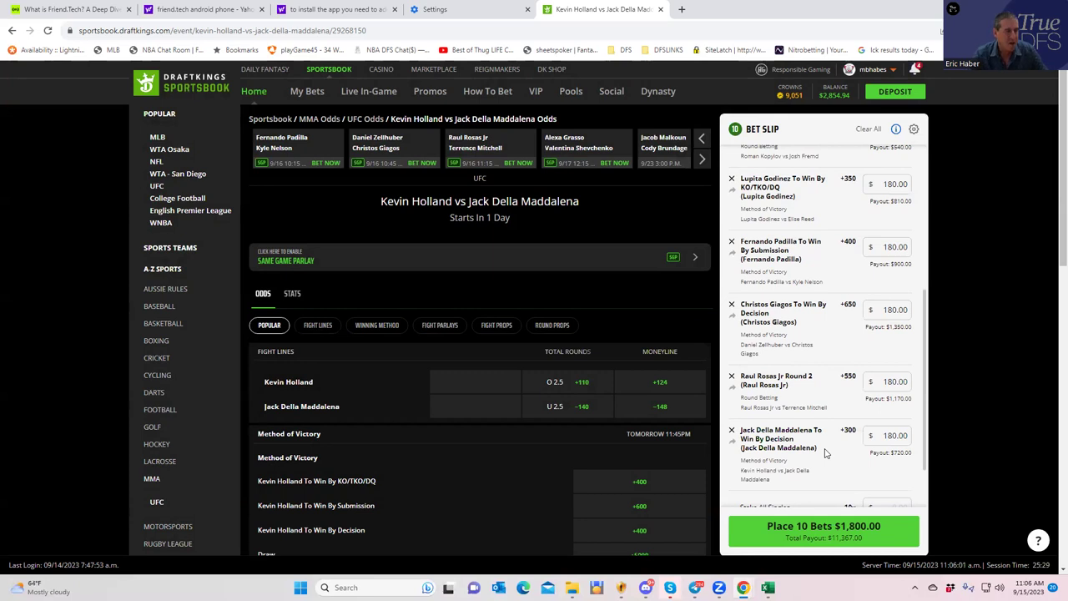
{"action": "scroll", "coordinate": [826, 450], "scroll_direction": "down", "scroll_amount": 2}
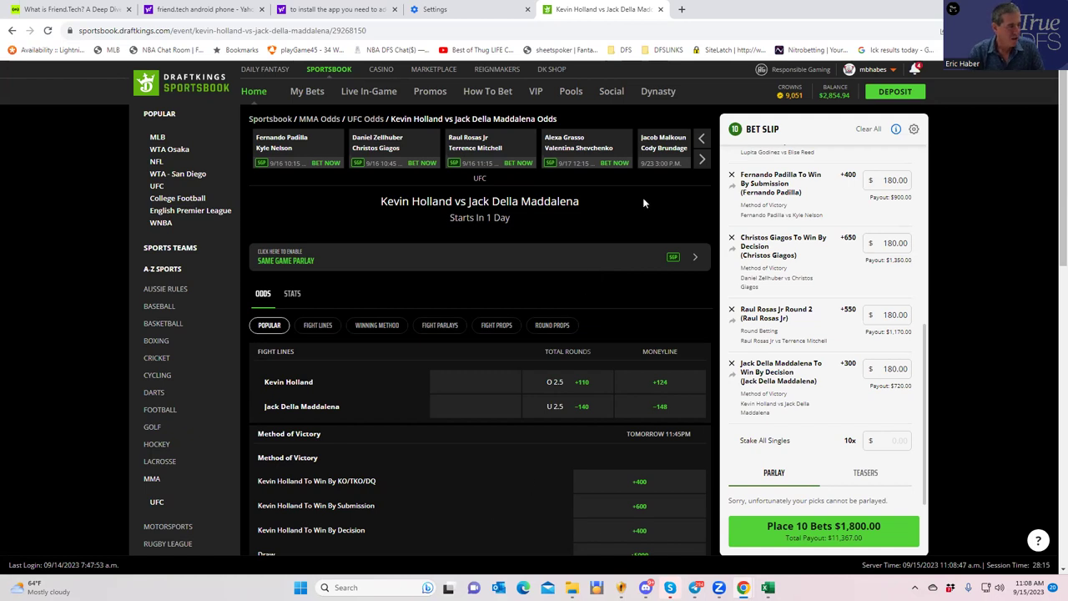
Open the Alexa Grasso vs Valentina Shevchenko fight and examine its method of victory and round-and-method odds.
{"action": "left_click", "coordinate": [580, 155]}
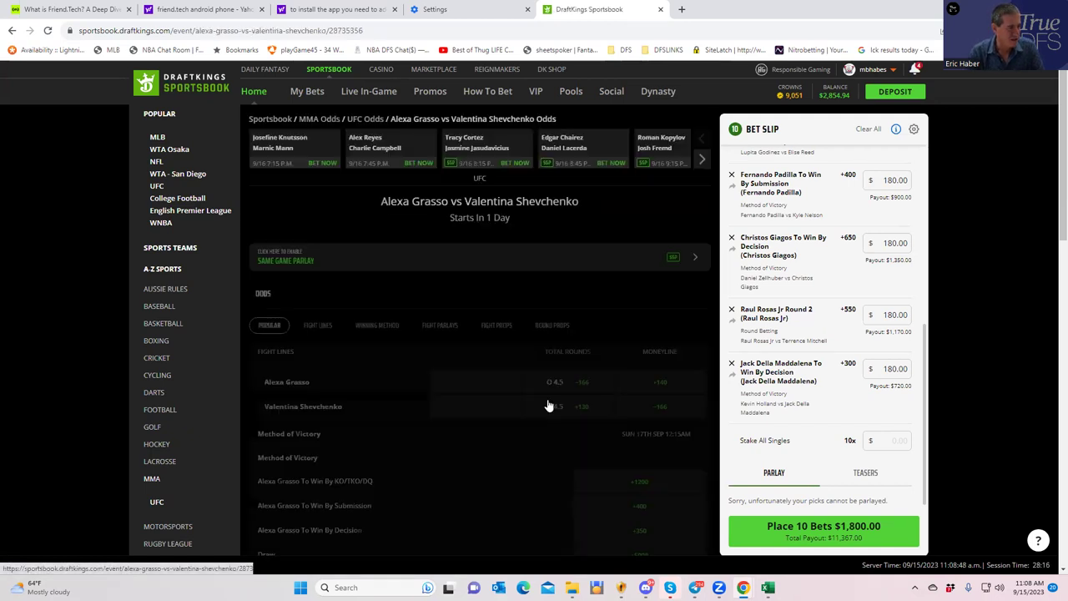
{"action": "scroll", "coordinate": [570, 463], "scroll_direction": "down", "scroll_amount": 2}
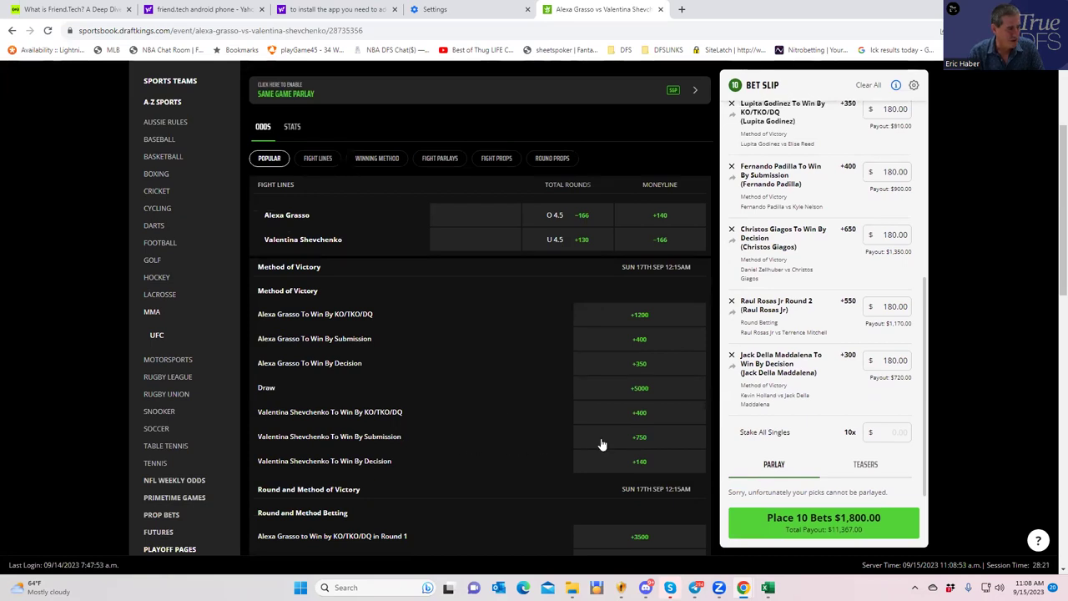
{"action": "scroll", "coordinate": [601, 444], "scroll_direction": "down", "scroll_amount": 1}
{"action": "scroll", "coordinate": [516, 429], "scroll_direction": "down", "scroll_amount": 5}
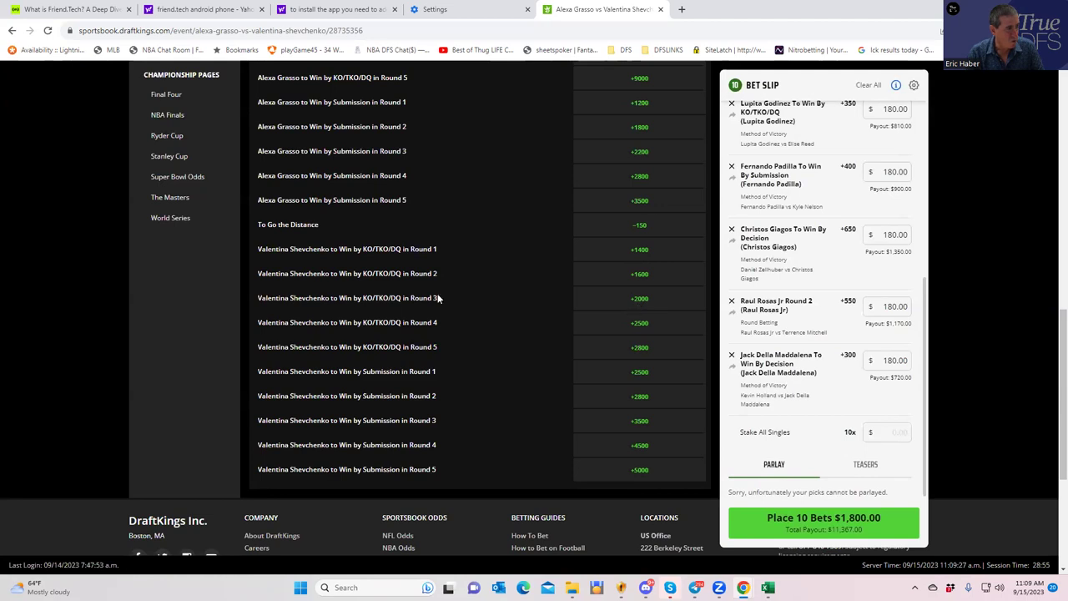
{"action": "scroll", "coordinate": [640, 313], "scroll_direction": "down", "scroll_amount": 2}
{"action": "scroll", "coordinate": [636, 311], "scroll_direction": "up", "scroll_amount": 5}
{"action": "scroll", "coordinate": [634, 311], "scroll_direction": "up", "scroll_amount": 5}
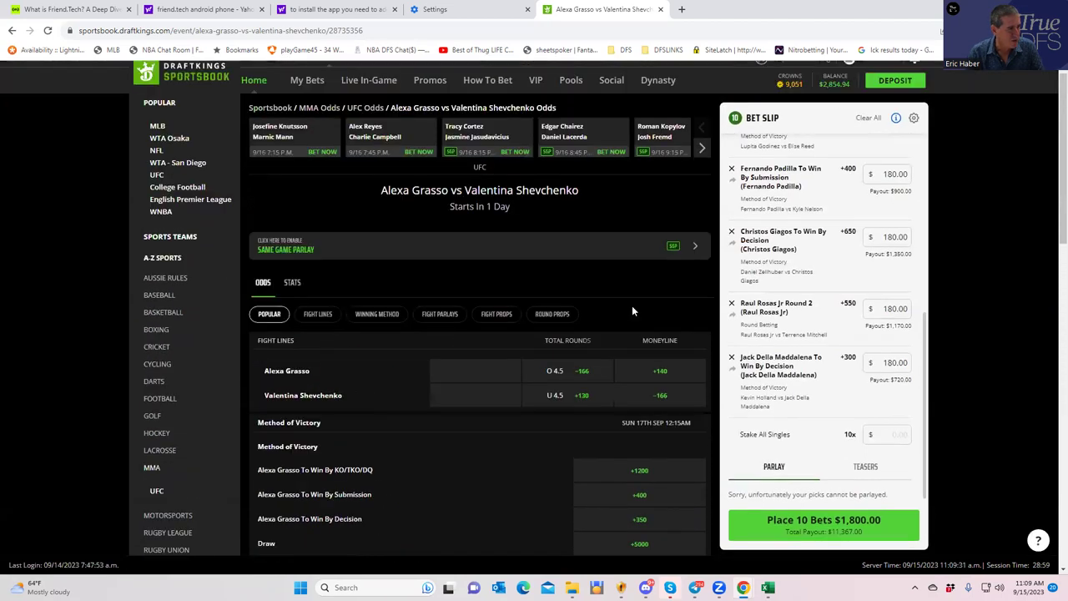
From the Round of Finish market in the round props, add Valentina Shevchenko Round 3 to the bet slip with a $180 wager.
{"action": "left_click", "coordinate": [552, 325]}
{"action": "scroll", "coordinate": [594, 415], "scroll_direction": "down", "scroll_amount": 5}
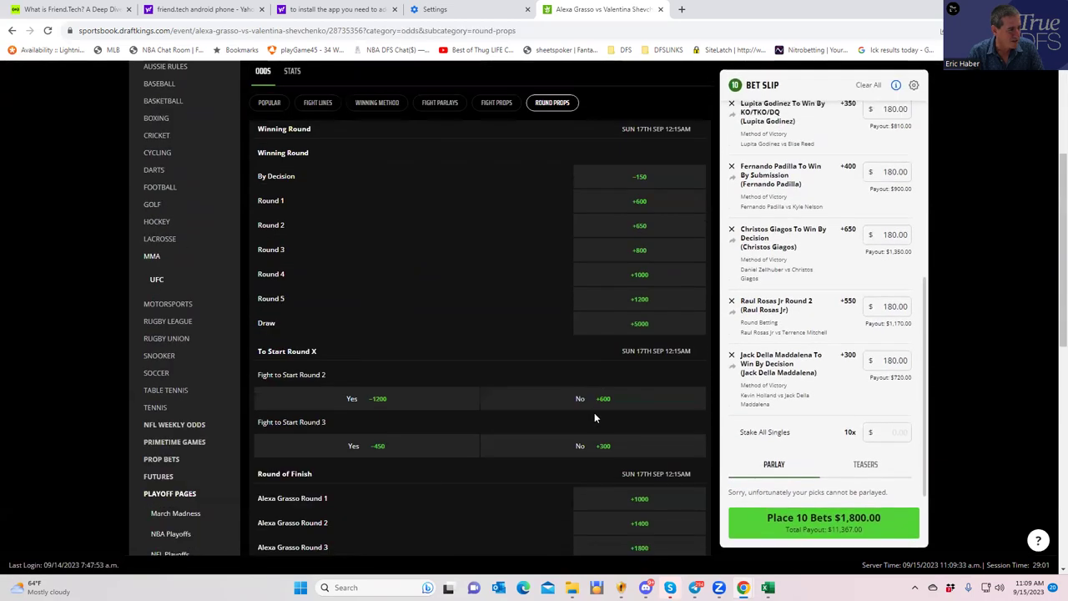
{"action": "scroll", "coordinate": [600, 410], "scroll_direction": "down", "scroll_amount": 1}
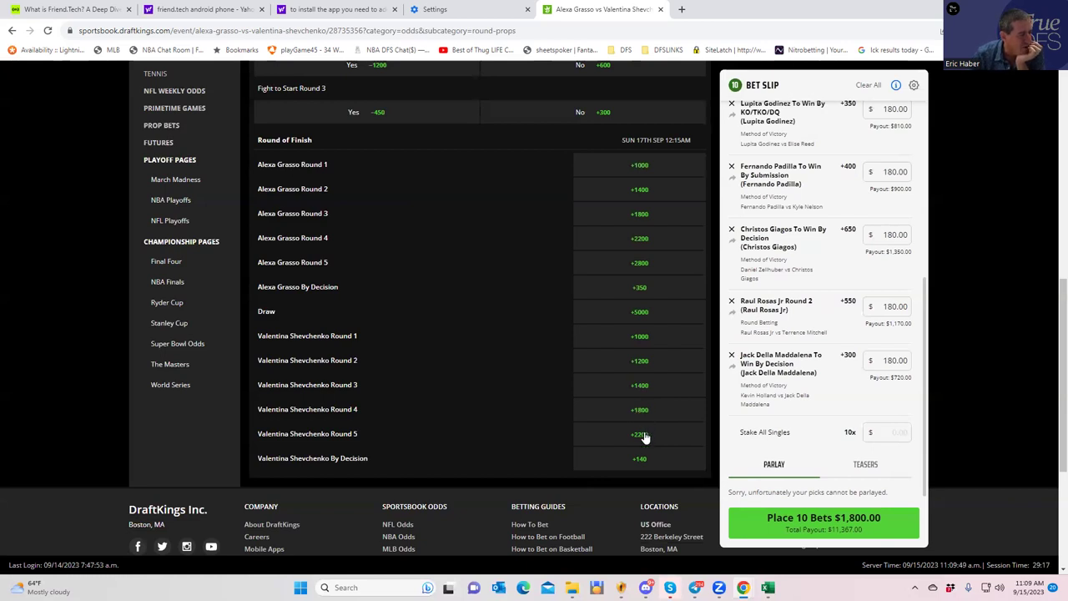
{"action": "left_click", "coordinate": [639, 387]}
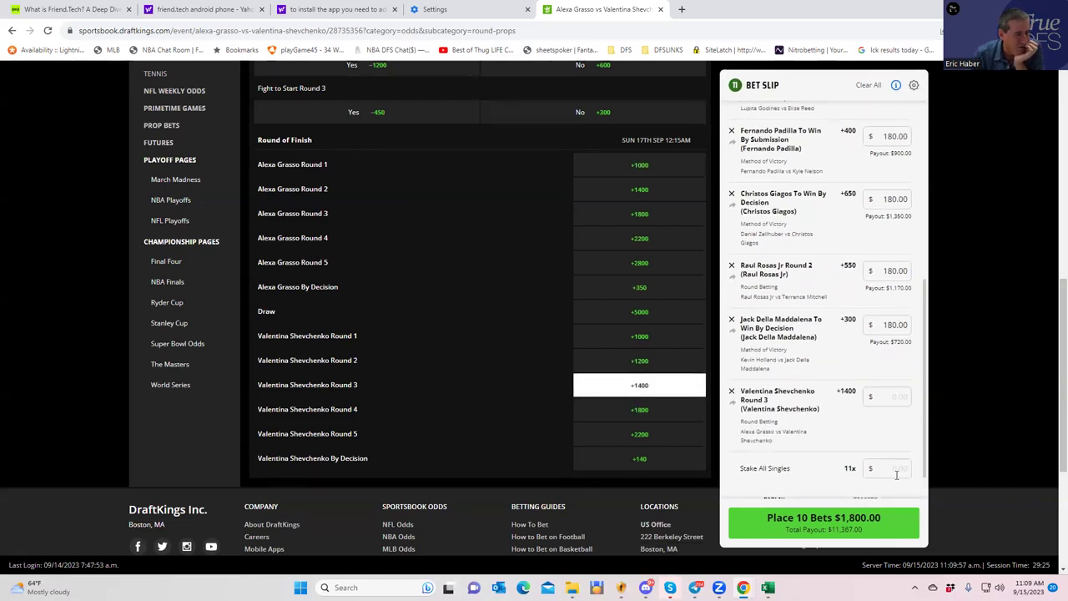
{"action": "left_click", "coordinate": [889, 398]}
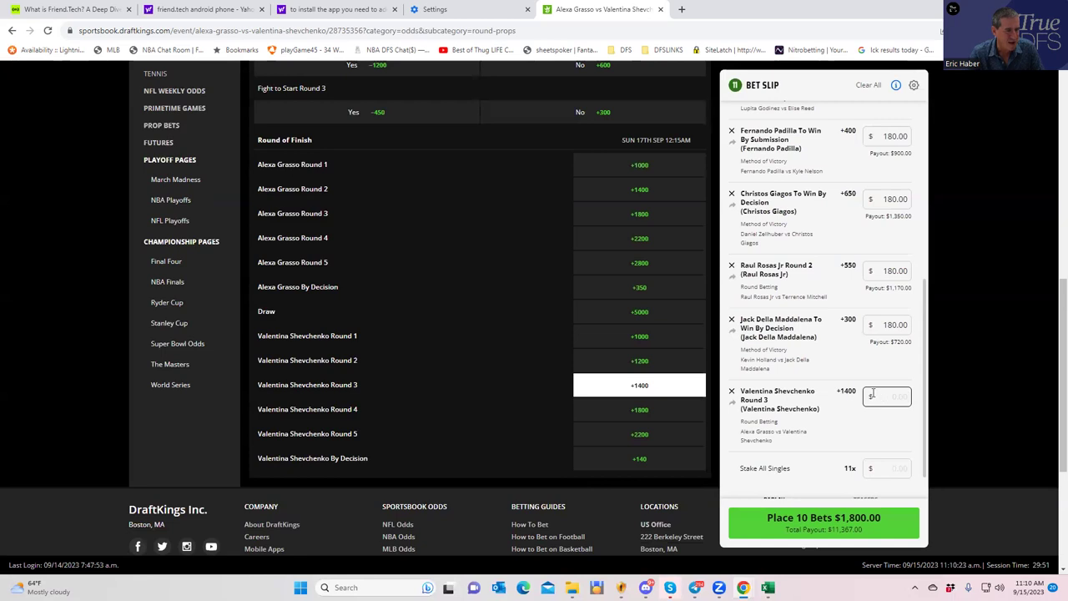
{"action": "type", "text": "180"}
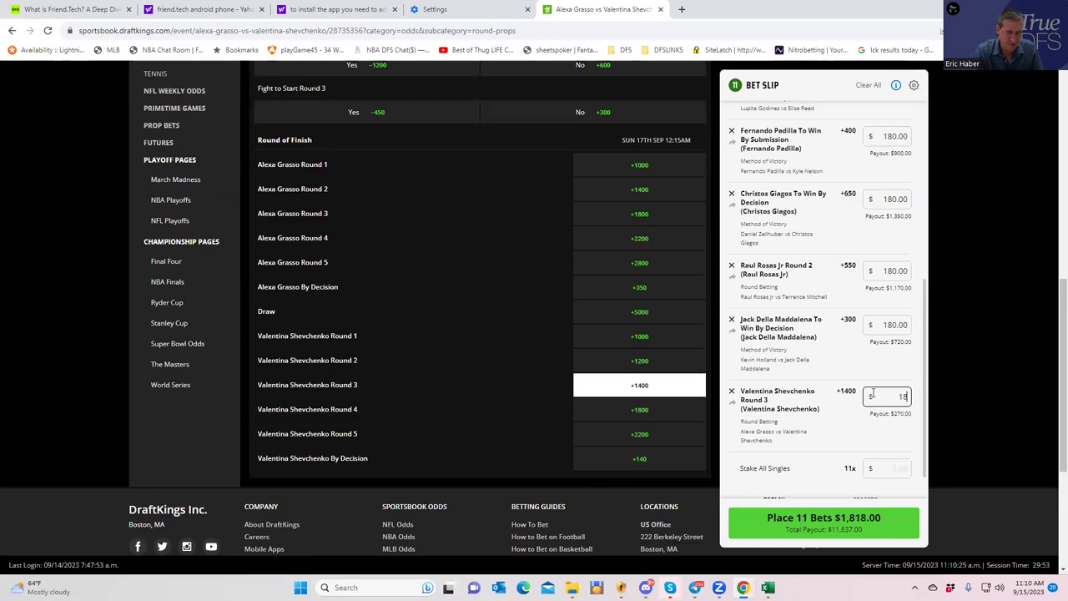
{"action": "left_click", "coordinate": [855, 434]}
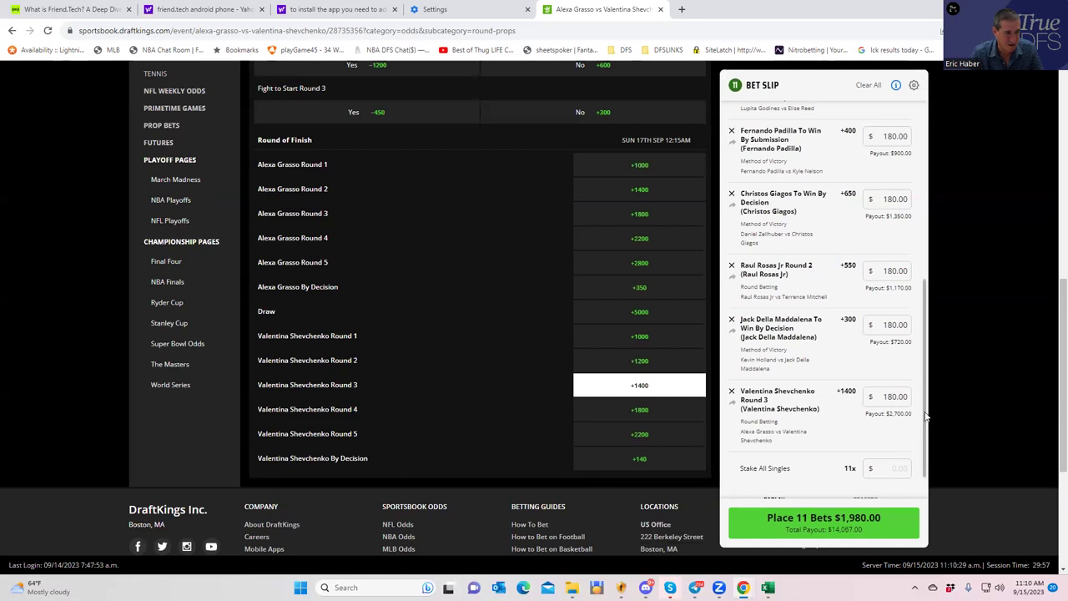
Set the stake for all singles to $180 and place all the bets on the slip.
{"action": "scroll", "coordinate": [901, 439], "scroll_direction": "down", "scroll_amount": 1}
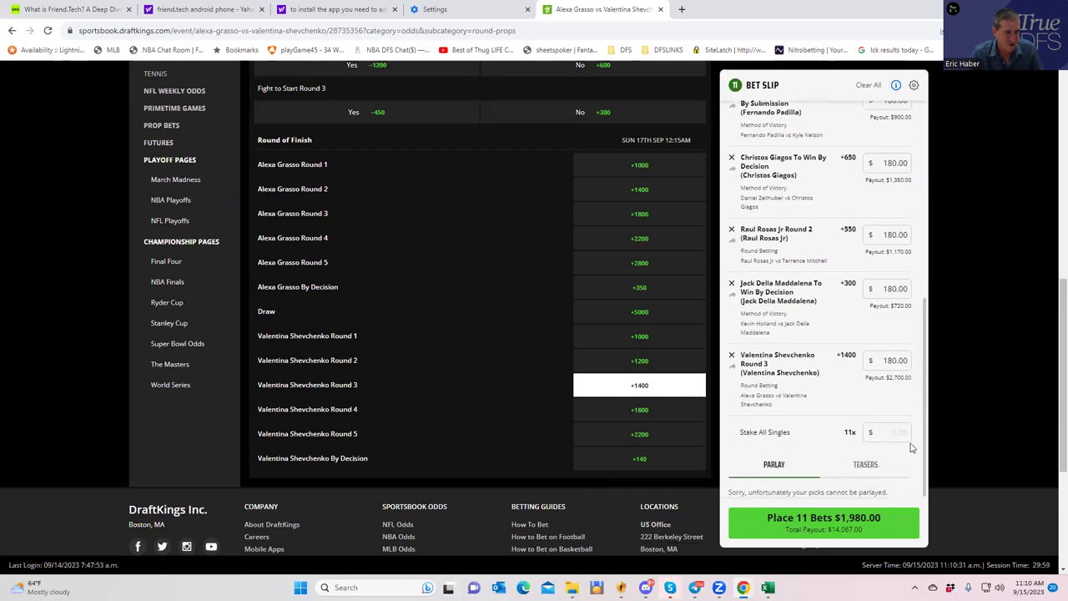
{"action": "left_click", "coordinate": [902, 439]}
{"action": "type", "text": "180"}
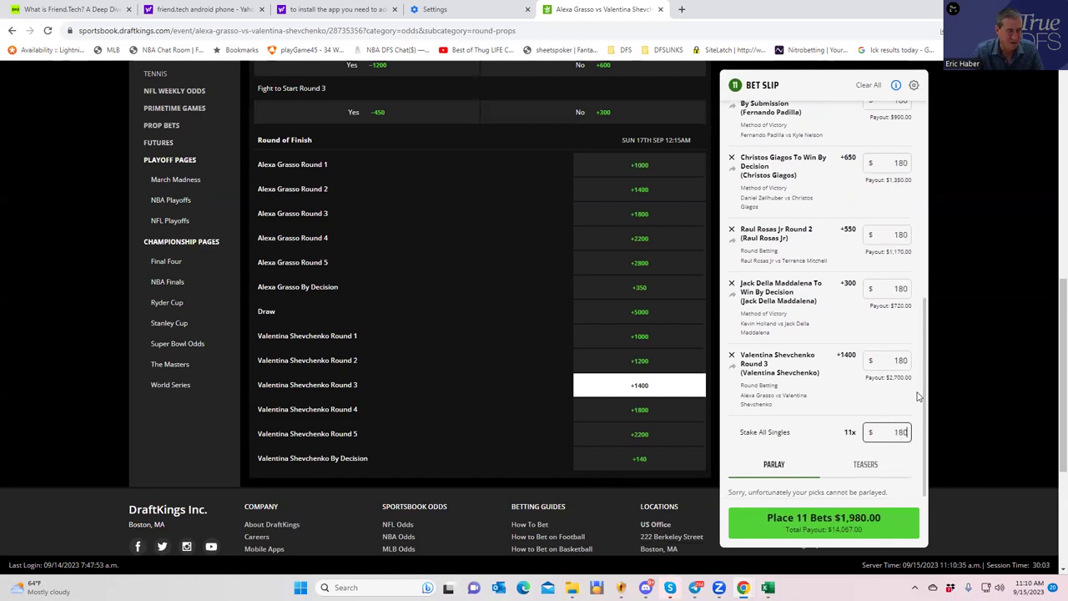
{"action": "left_click", "coordinate": [822, 427]}
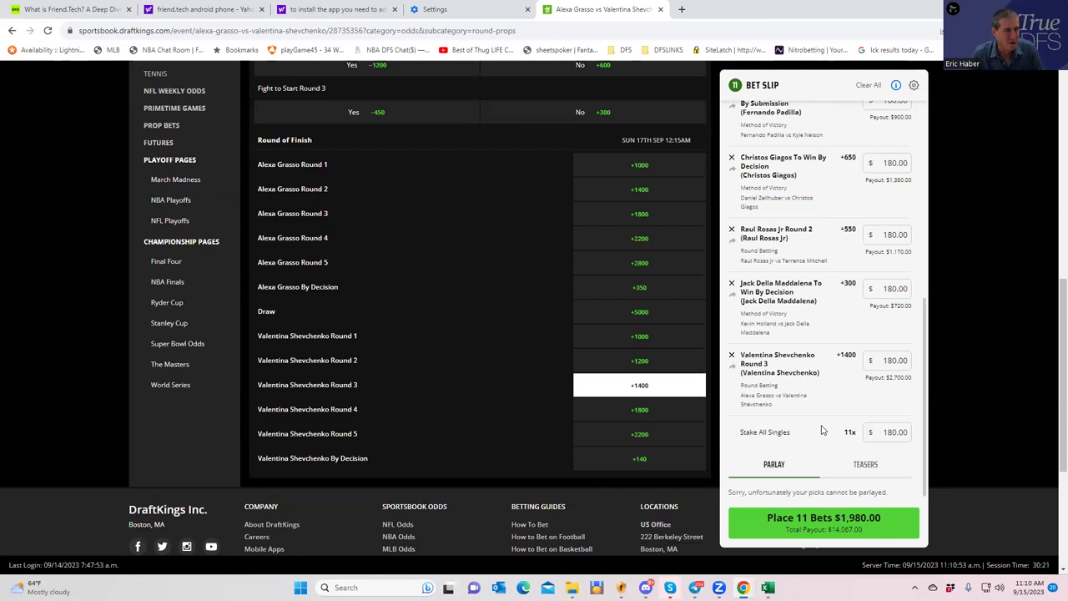
{"action": "left_click", "coordinate": [830, 524]}
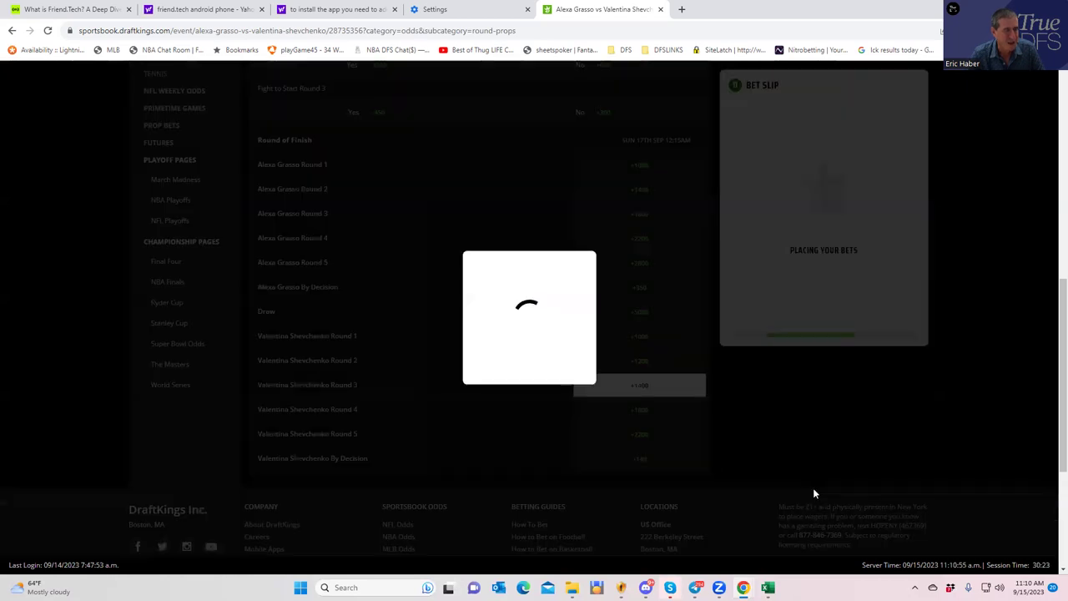